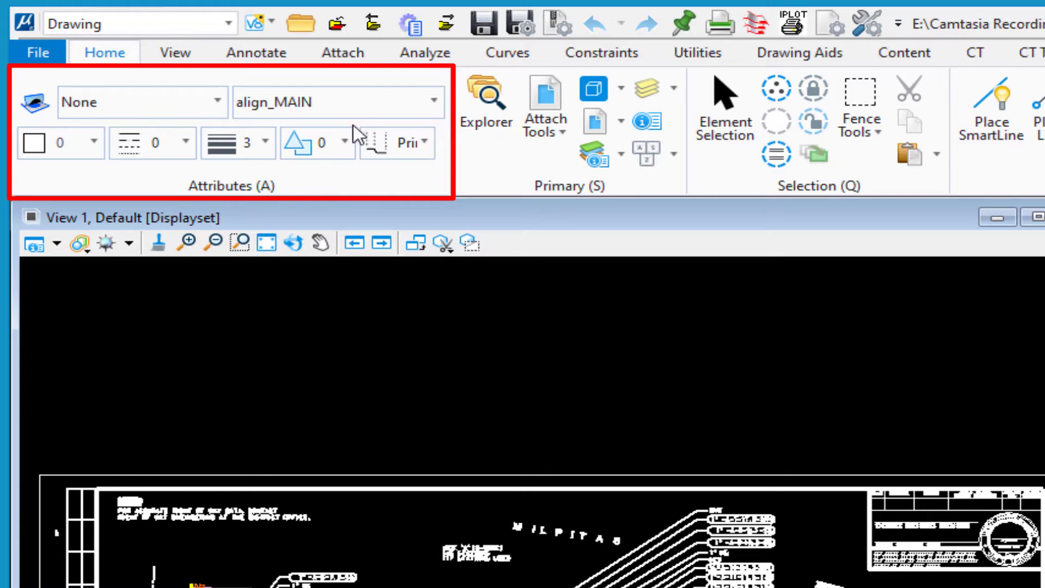
Set the active level to align_LOCAL-ST.
left_click(394, 100)
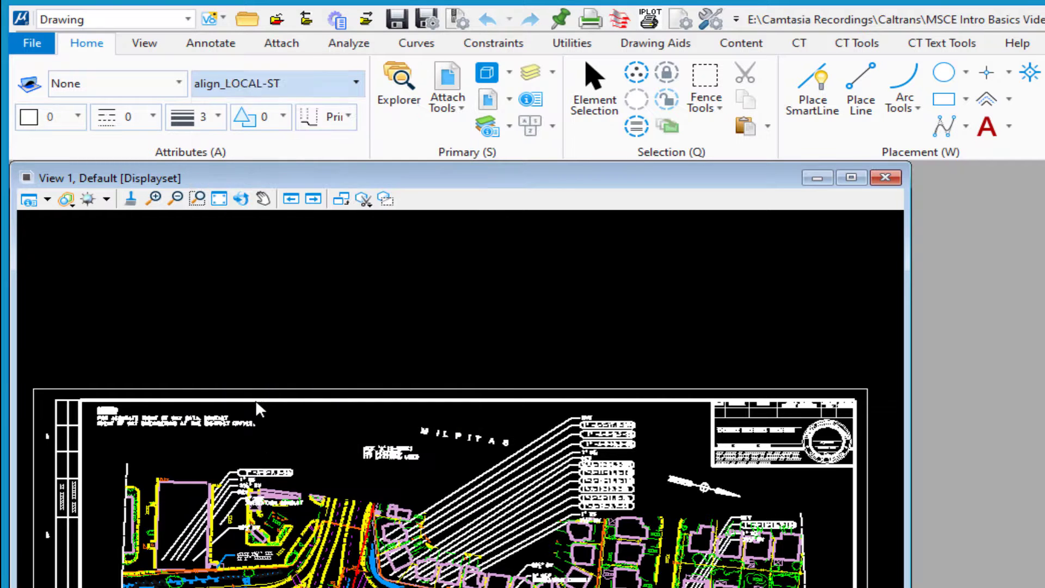
left_click(256, 400)
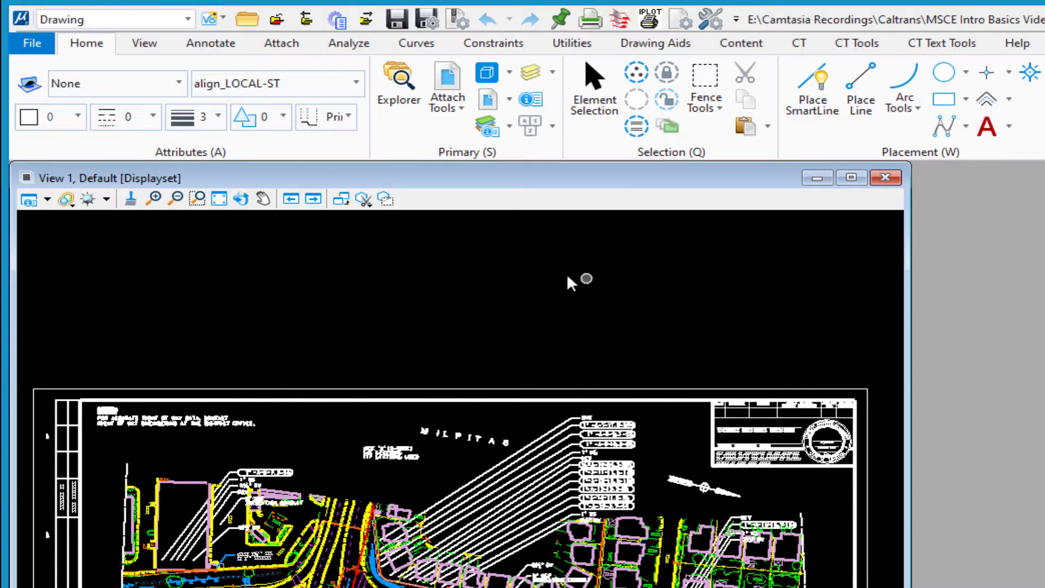
Pin the Attributes ribbon group to all workflows.
right_click(286, 152)
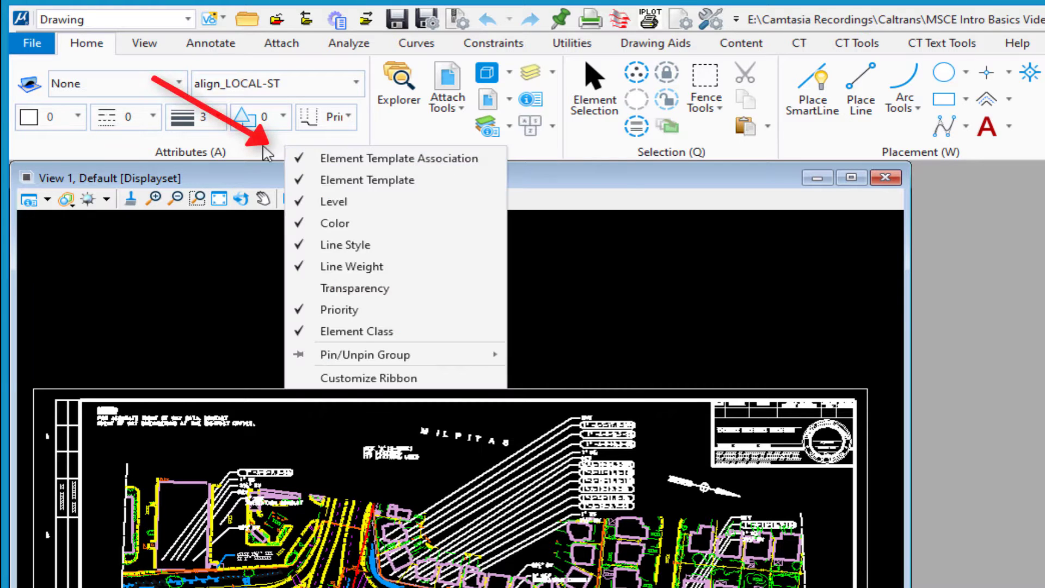
mouse_move(392, 359)
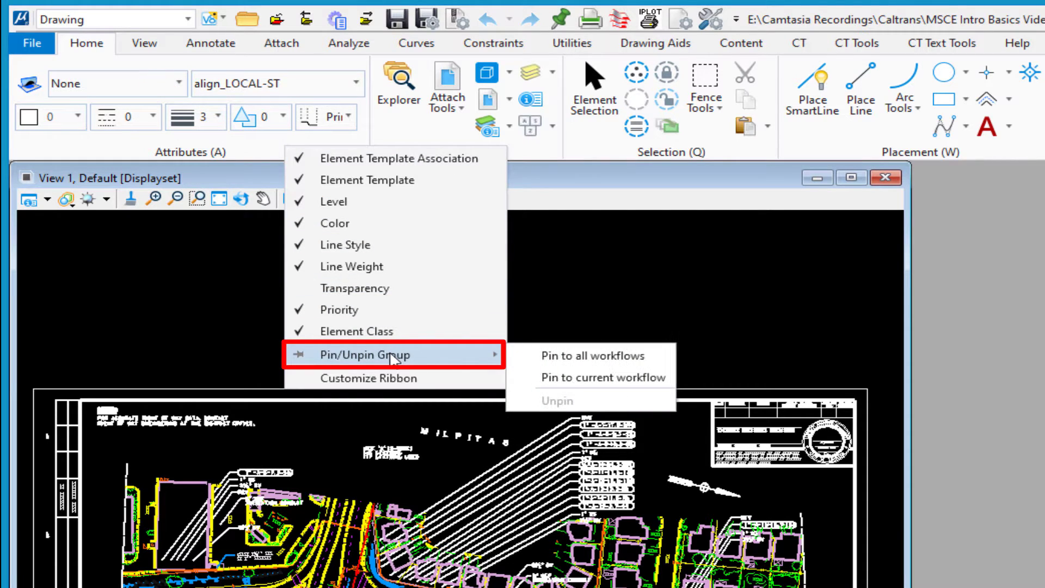
left_click(564, 357)
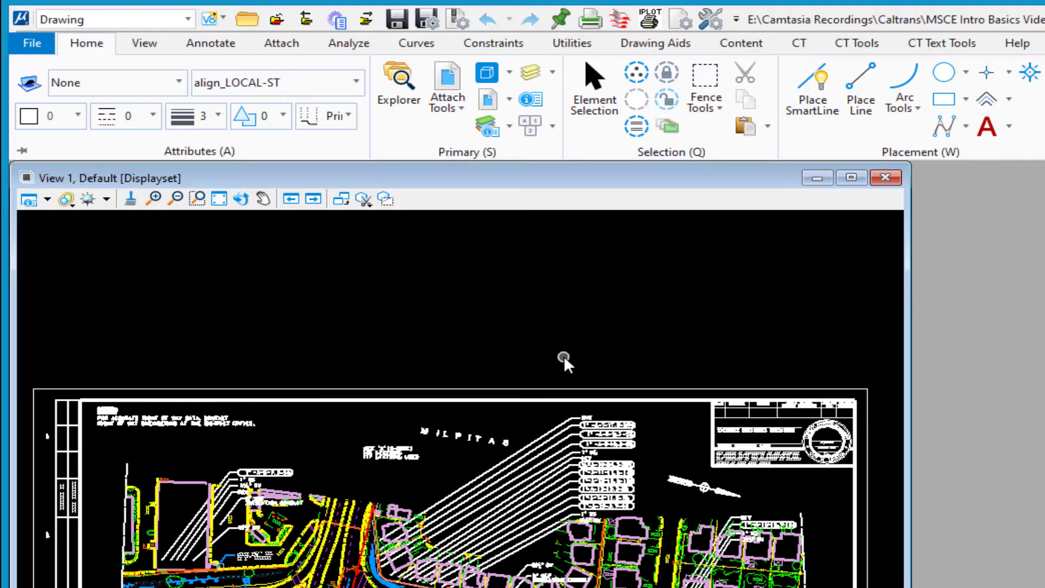
Activate the rd_CONTOUR-MAJOR template from the rd_ group of the roadway templates in the CT Template Manager.
left_click(801, 45)
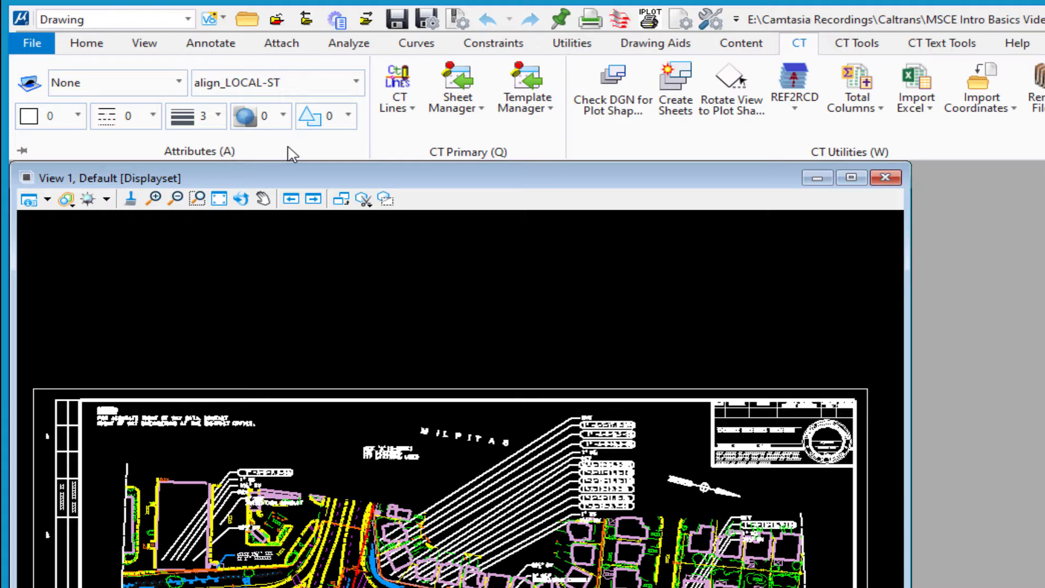
left_click(528, 76)
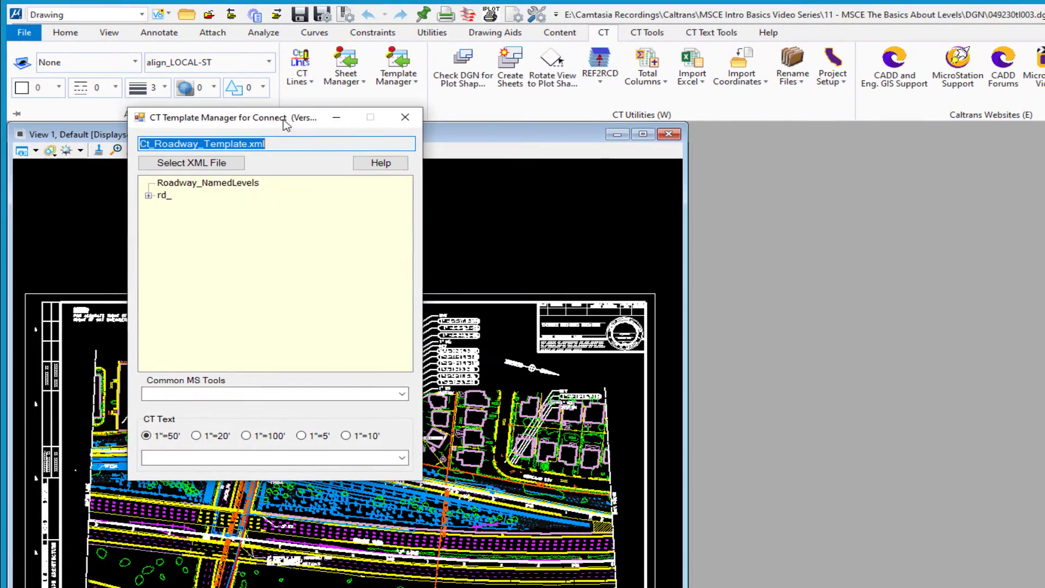
left_click_drag(283, 124, 555, 154)
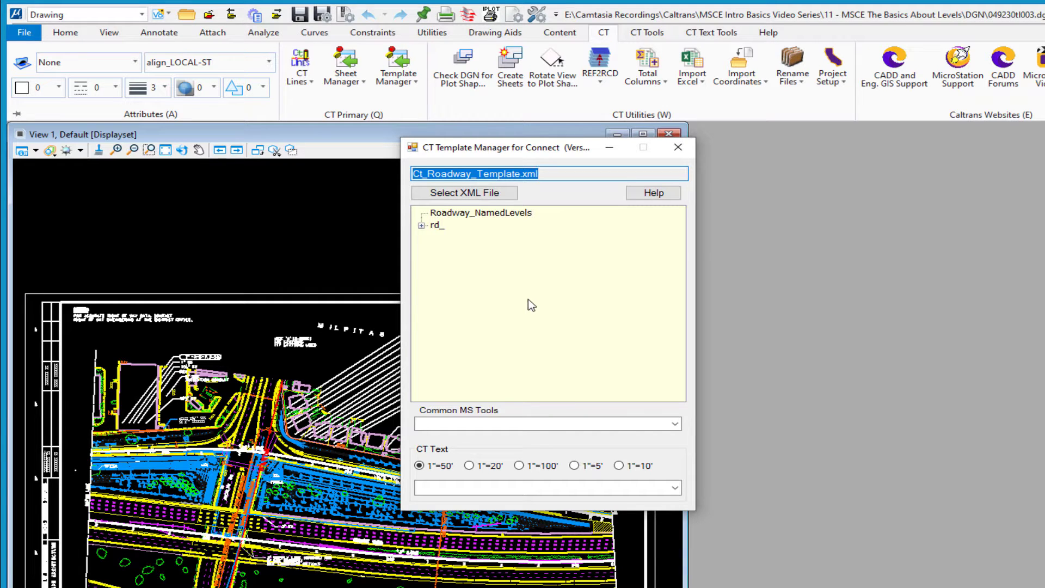
left_click(422, 225)
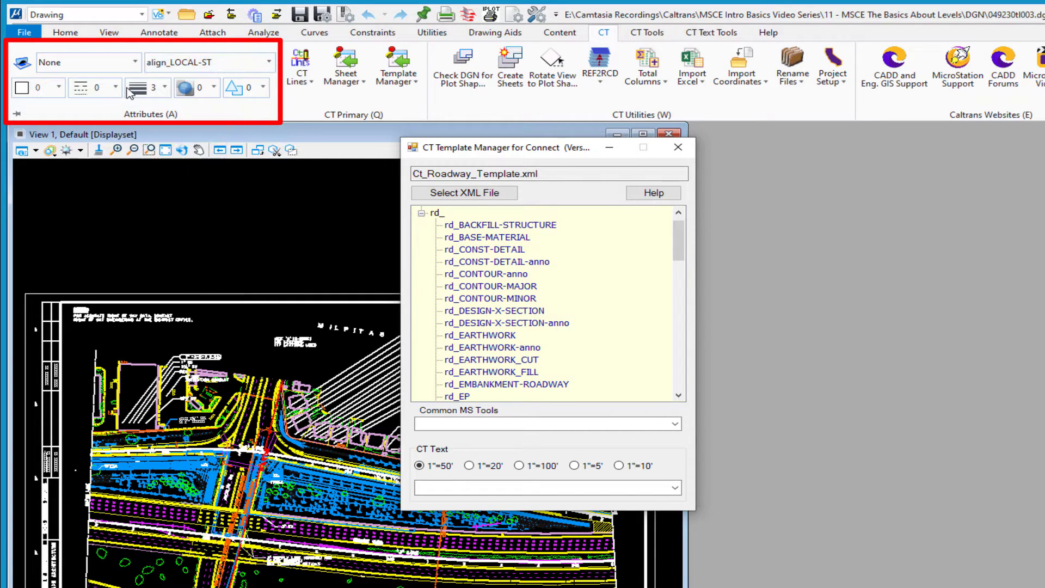
left_click(486, 287)
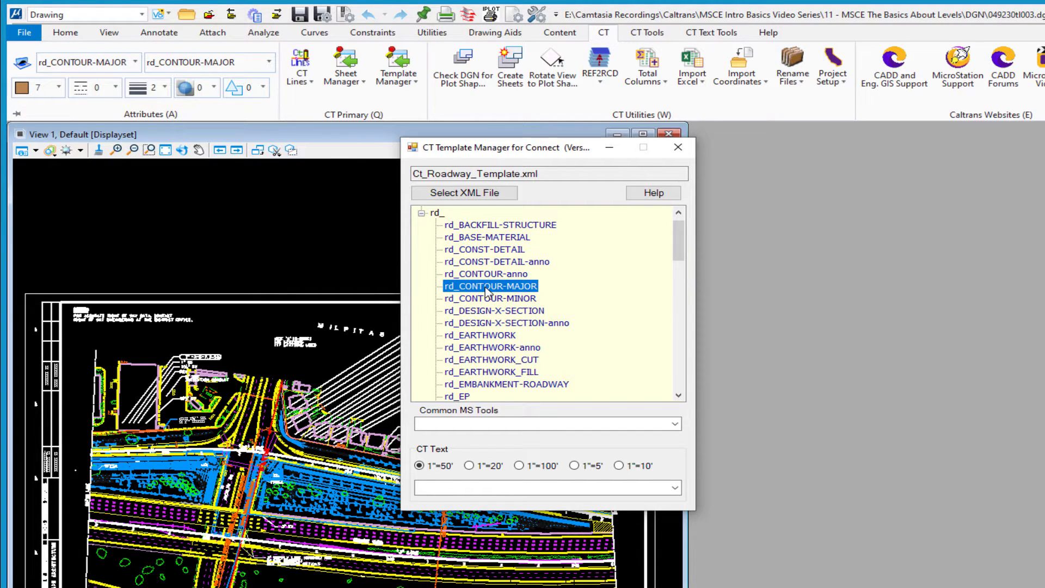
Load Ct_Landscape_Template.xml in the Template Manager, activate the ls_AREA-MULCH template, and close the manager.
left_click(486, 194)
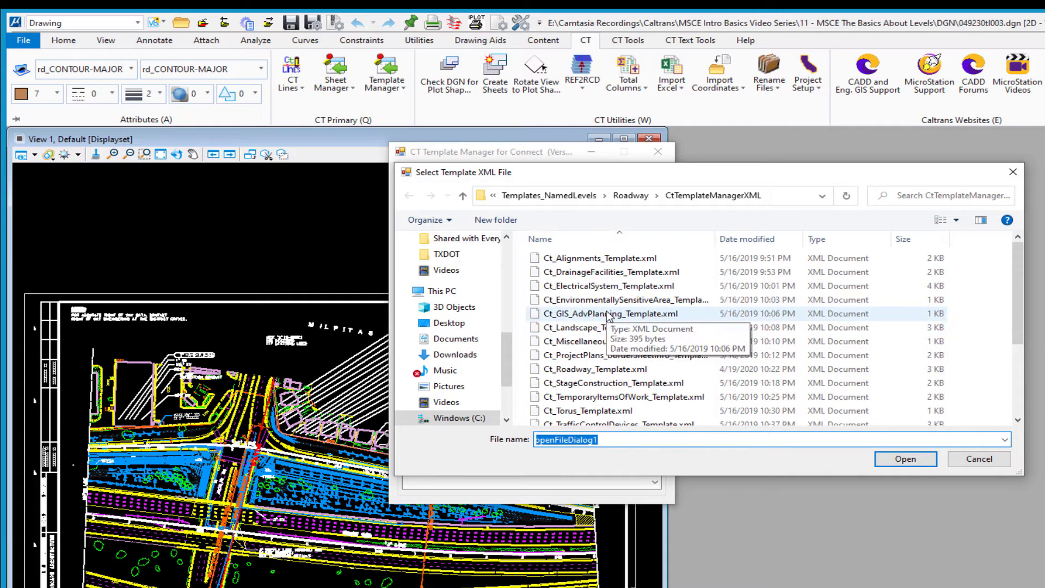
double_click(563, 327)
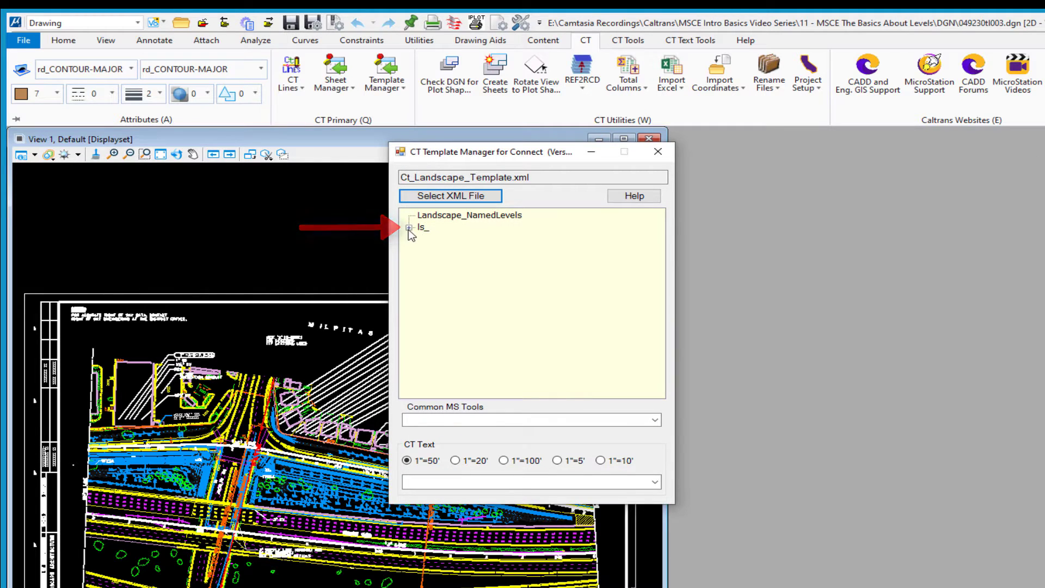
left_click(409, 227)
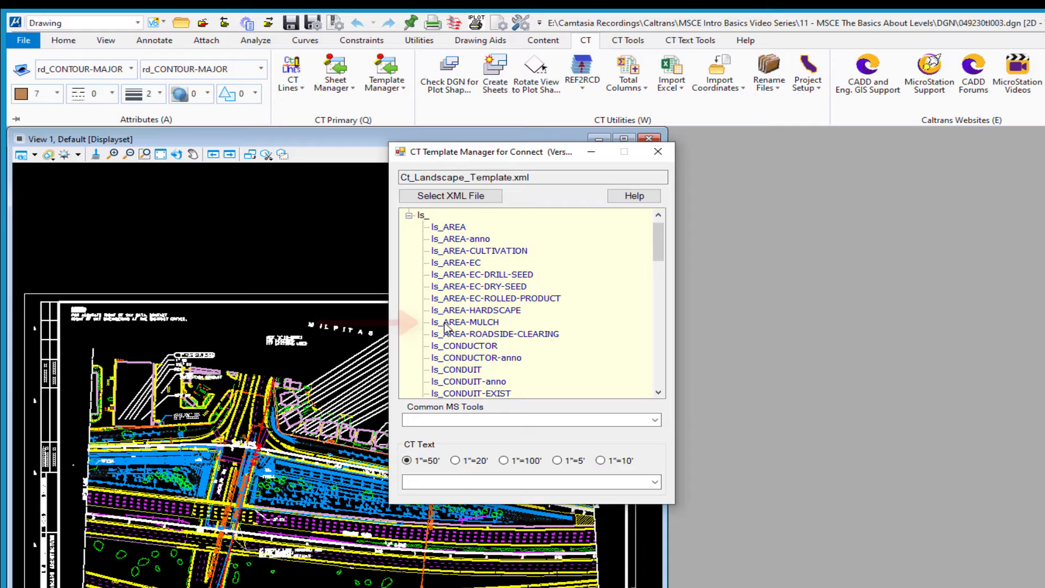
left_click(478, 325)
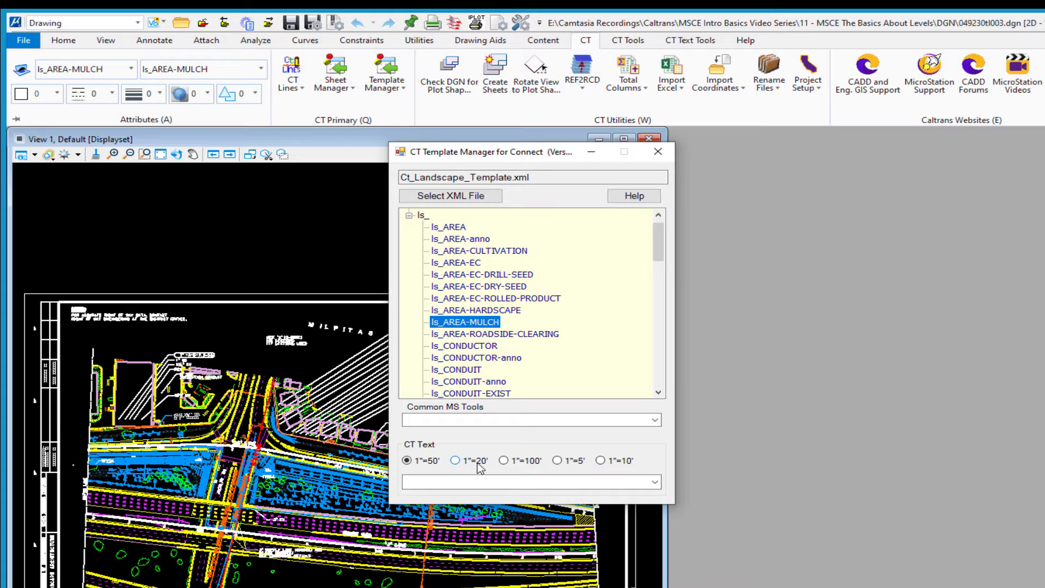
left_click(659, 155)
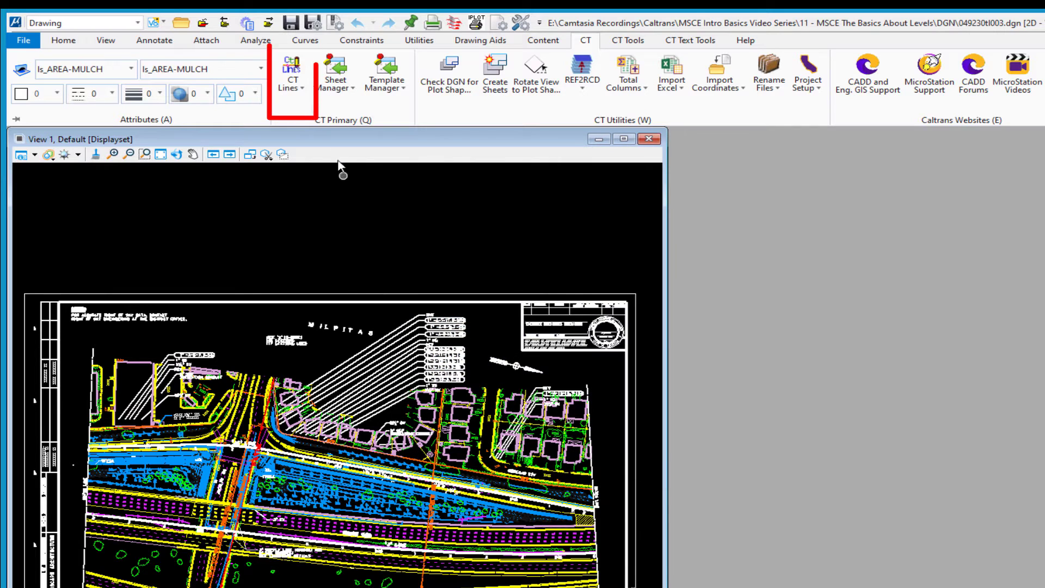
Try the Cut line style on level rd_EARTHWORK_CUT from the Roadway-nl file in the CT Line Style Selector, and cancel the selector.
left_click(293, 71)
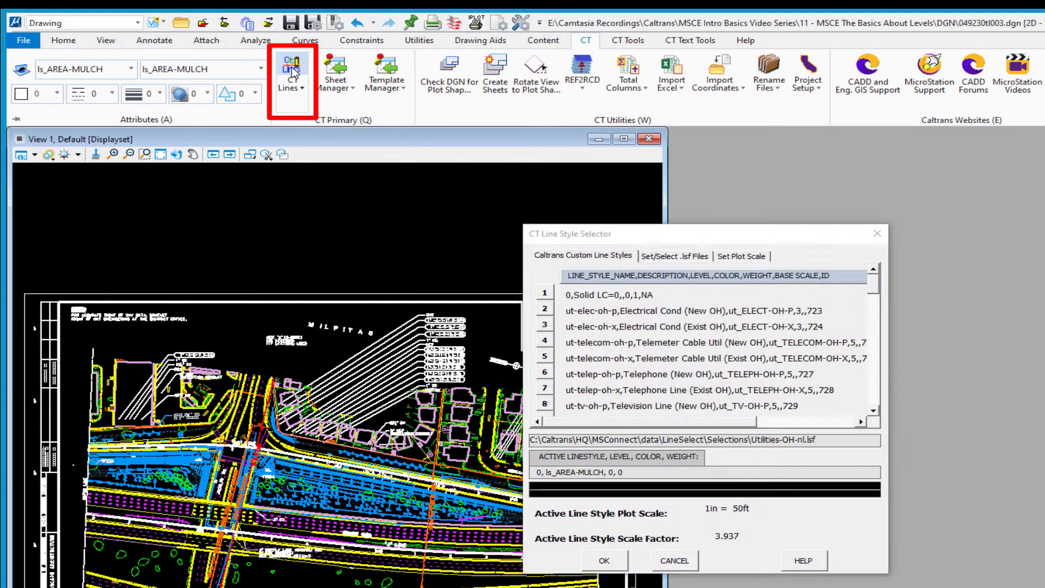
left_click_drag(615, 234, 380, 194)
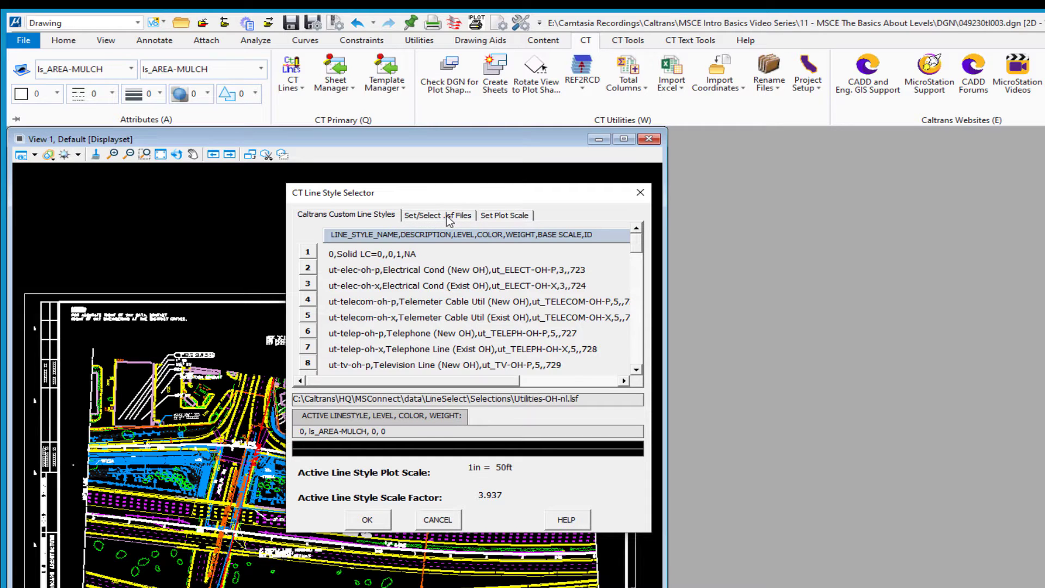
left_click(433, 217)
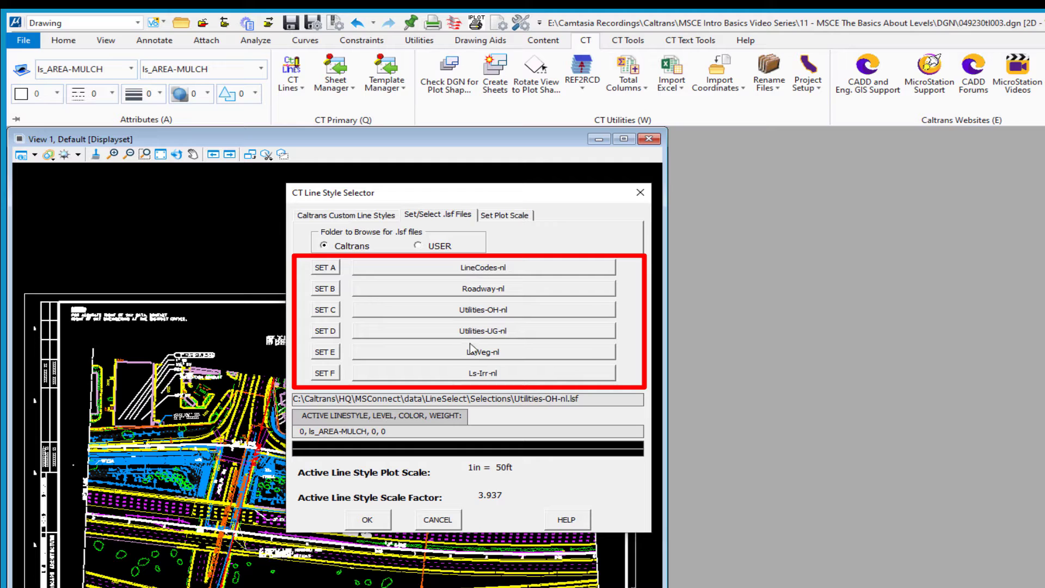
left_click(479, 291)
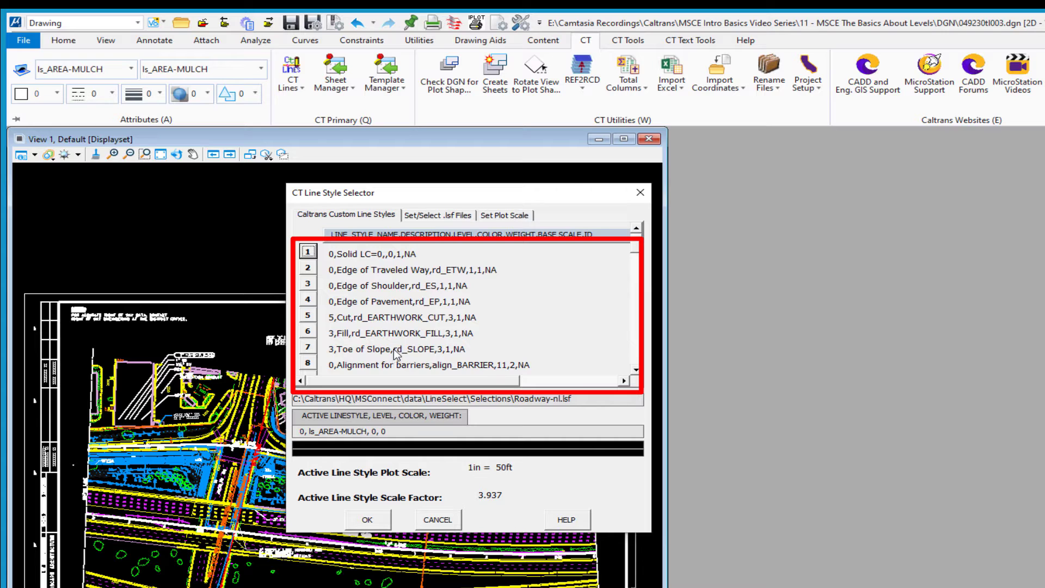
left_click(308, 319)
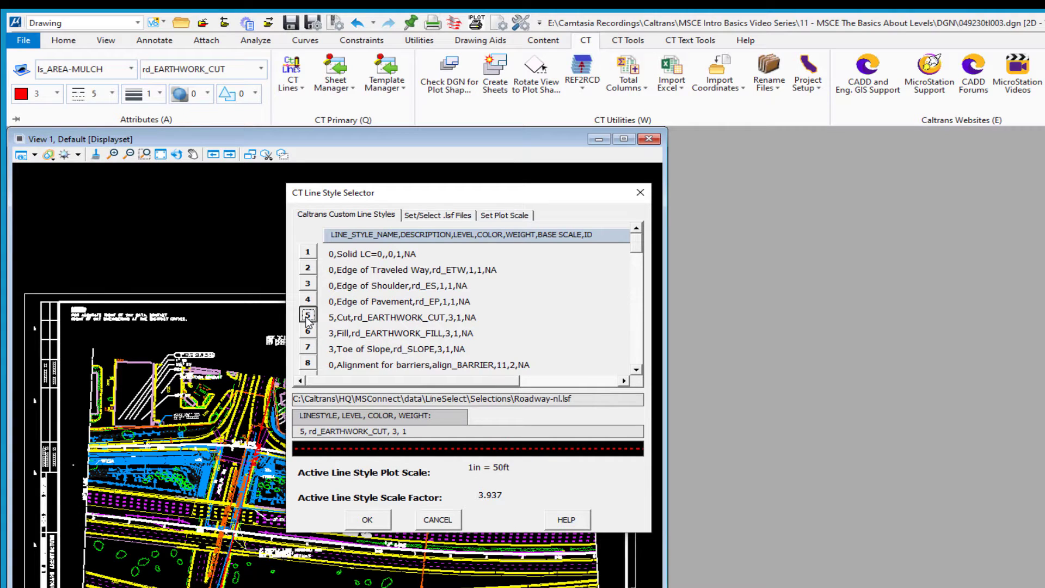
left_click(438, 520)
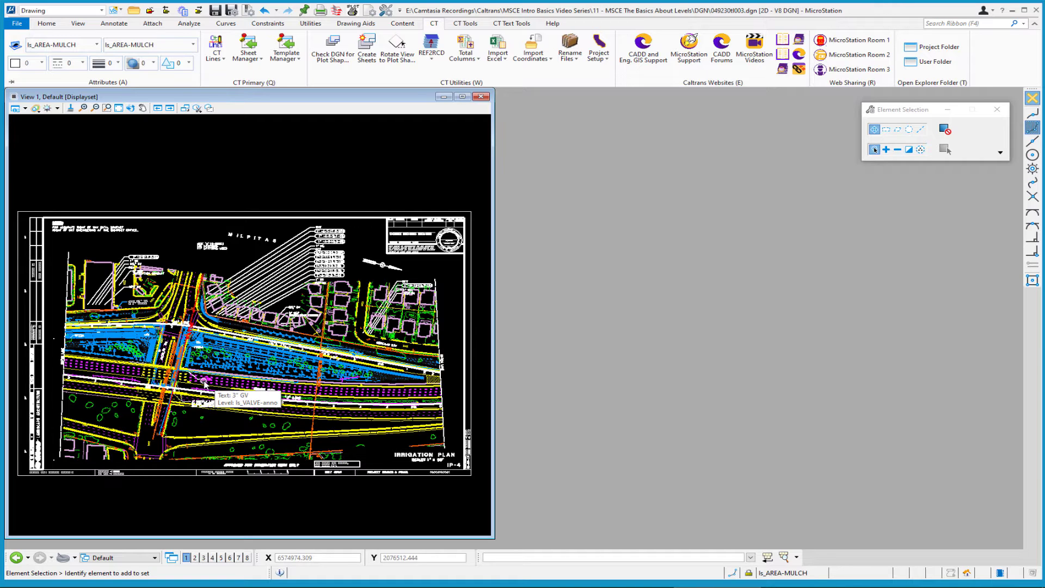
Start a SmartLine on the short blue branch line and match the active attributes to the blue ls_CONDUIT line below it.
scroll(120, 362, "up", 5)
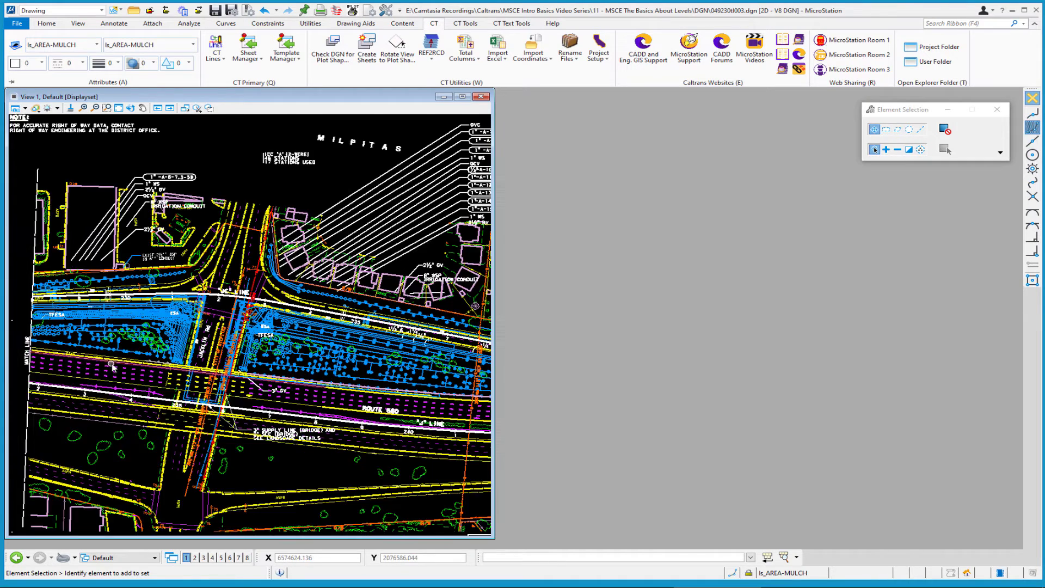
scroll(120, 360, "up", 3)
mouse_move(261, 226)
middle_mouse_down()
mouse_move(283, 287)
mouse_move(259, 291)
middle_mouse_up()
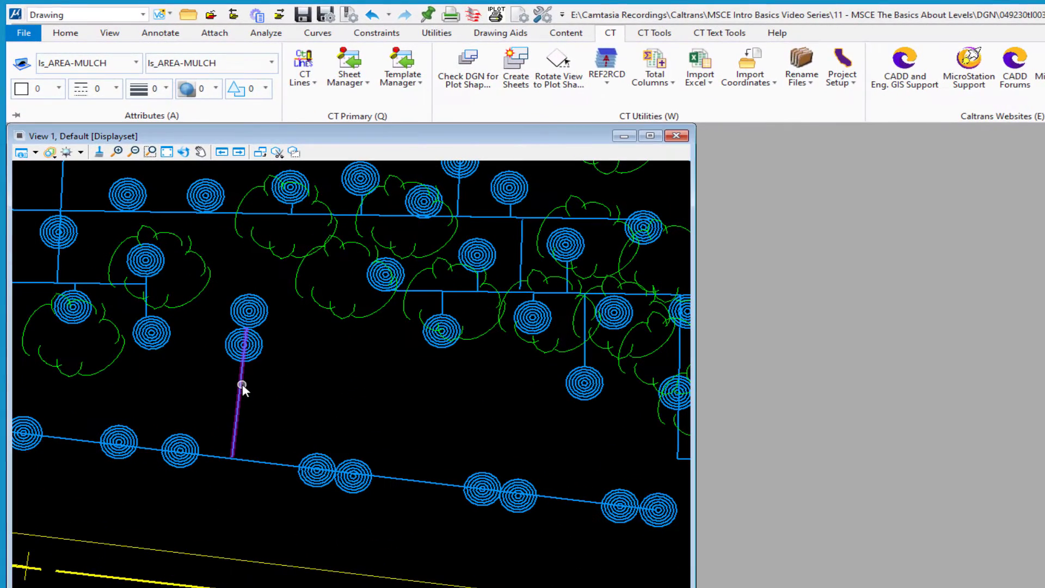
mouse_move(177, 282)
key("space")
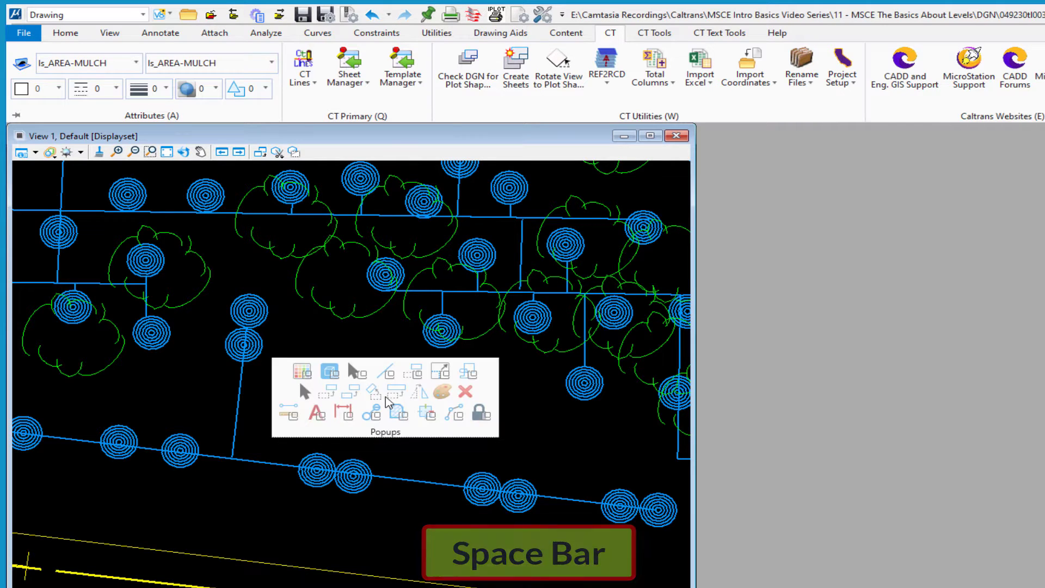
left_click(387, 373)
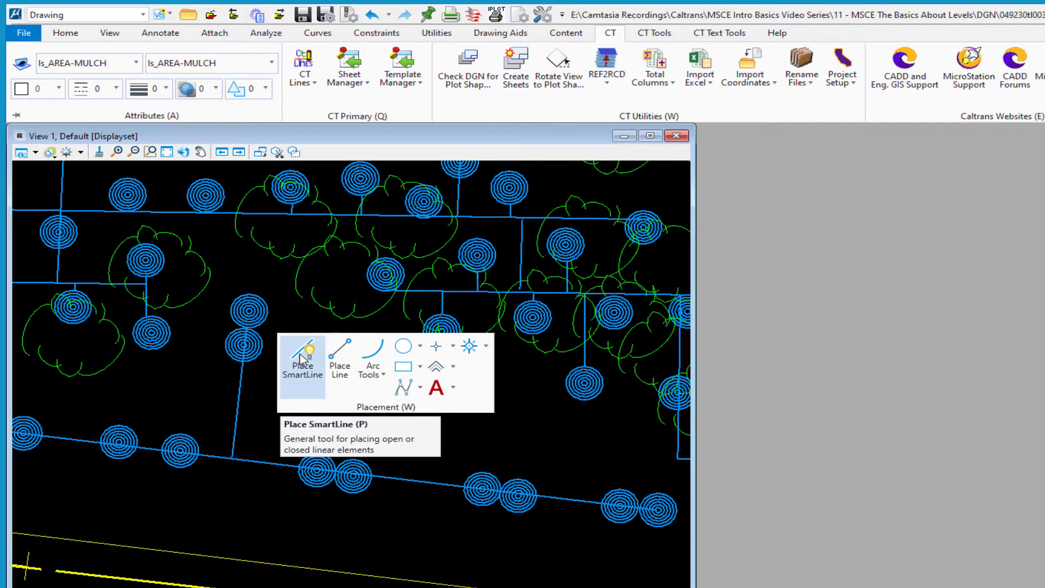
left_click(301, 360)
left_click(240, 391)
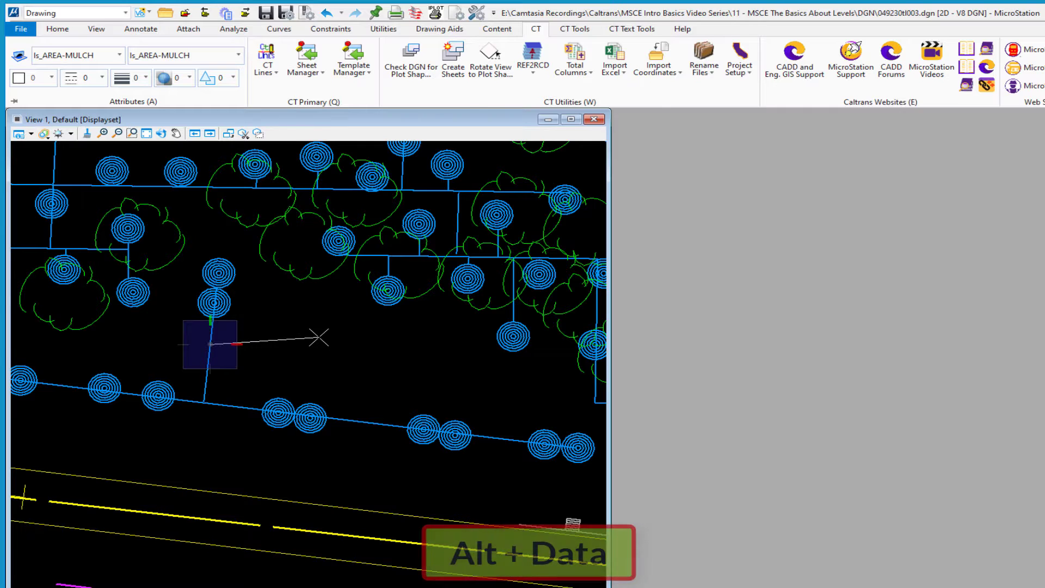
left_click(351, 420, "alt")
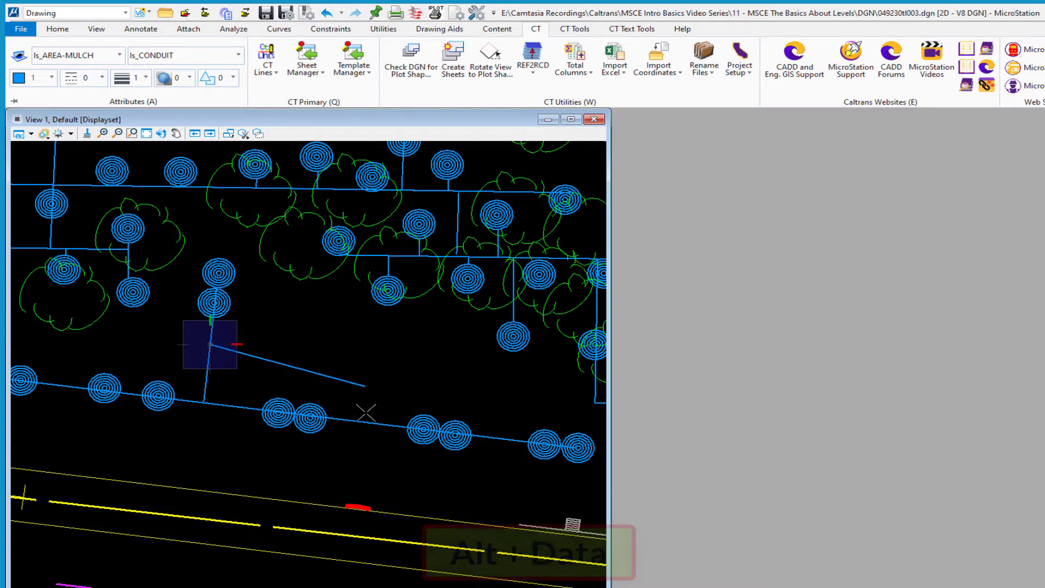
Match the active attributes to the thick dashed yellow line on level topo_ph_rdbed_AC_drop, and abandon the SmartLine.
left_click(349, 536, "alt")
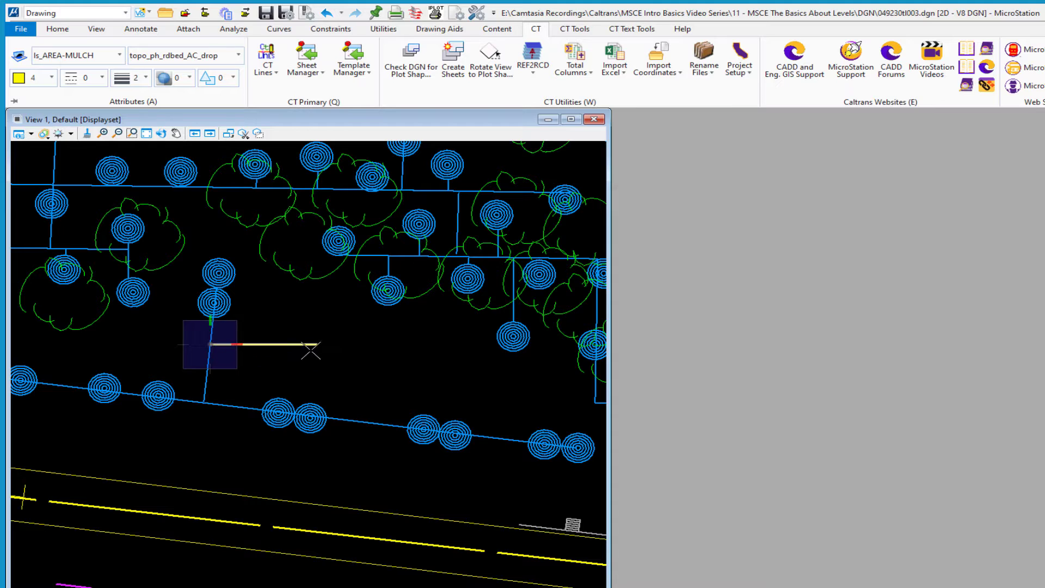
right_click(300, 366)
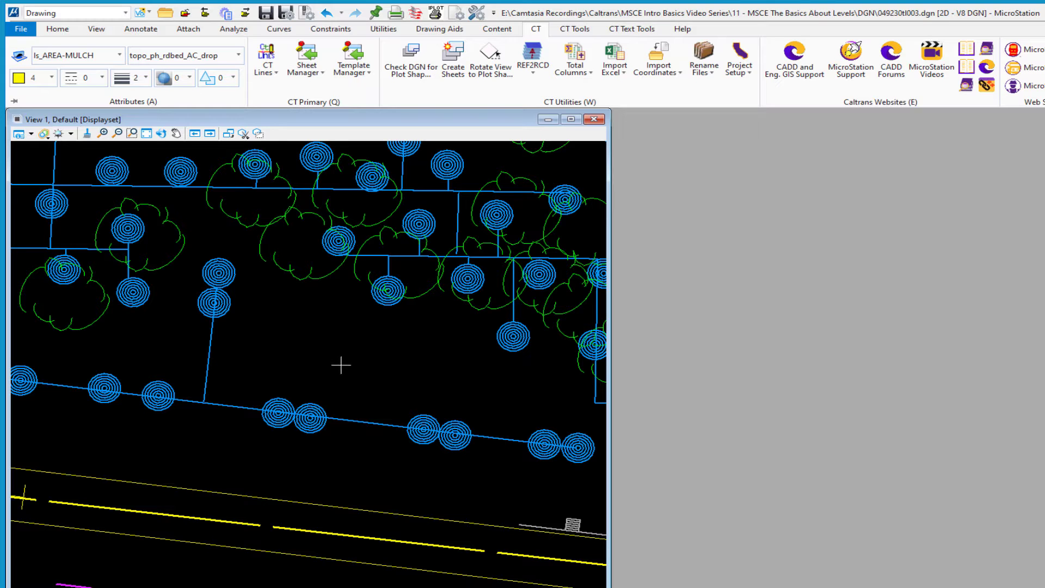
Fit the whole sheet in View 1 and turn off the levels ls_CONDUIT, ls_CONDUCTOR, esa_AREA and ls_CONDUIT-anno in Level Display.
left_click(147, 134)
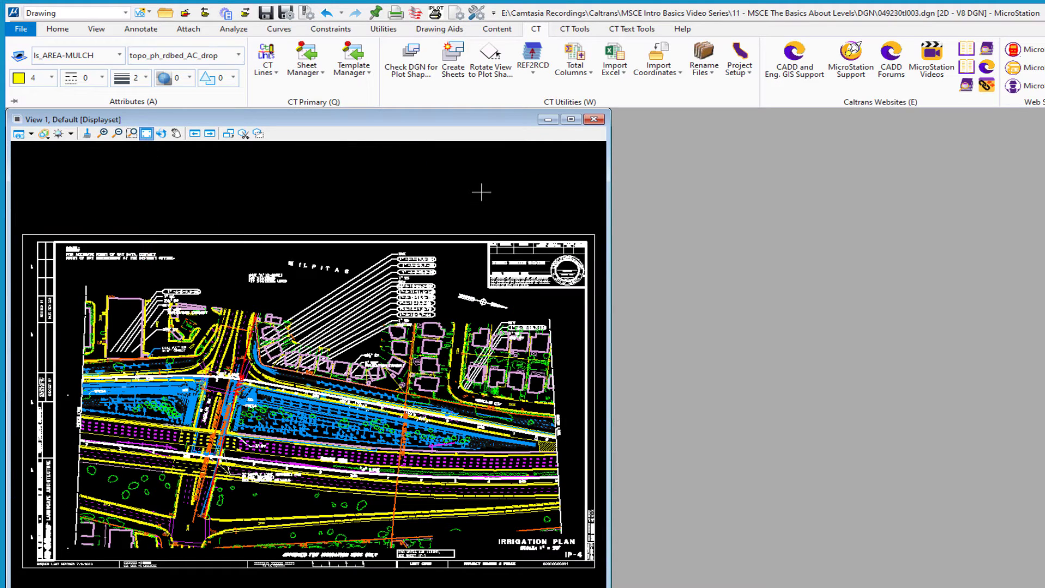
left_click(64, 31)
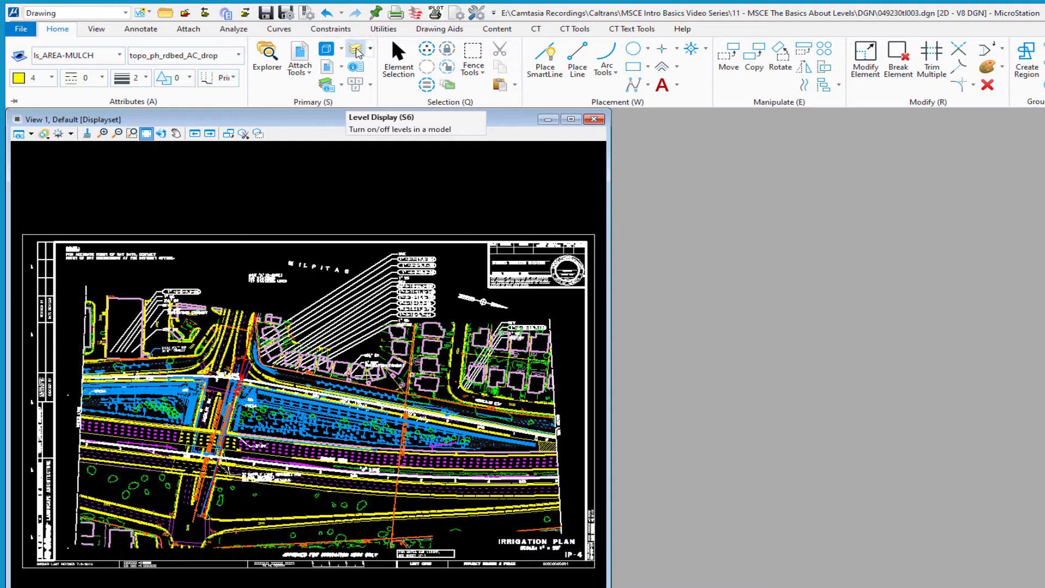
left_click(357, 53)
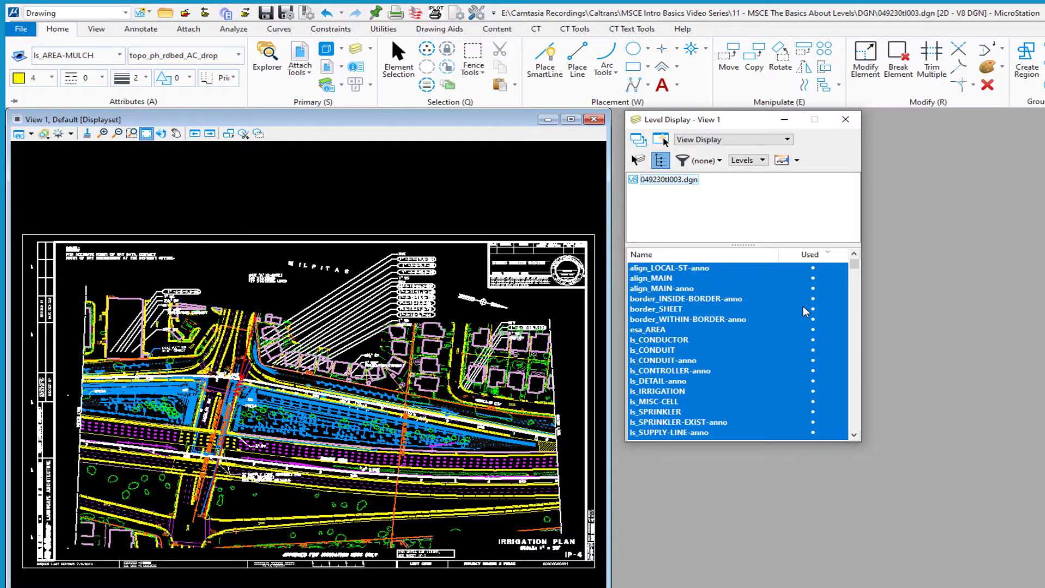
left_click(651, 351)
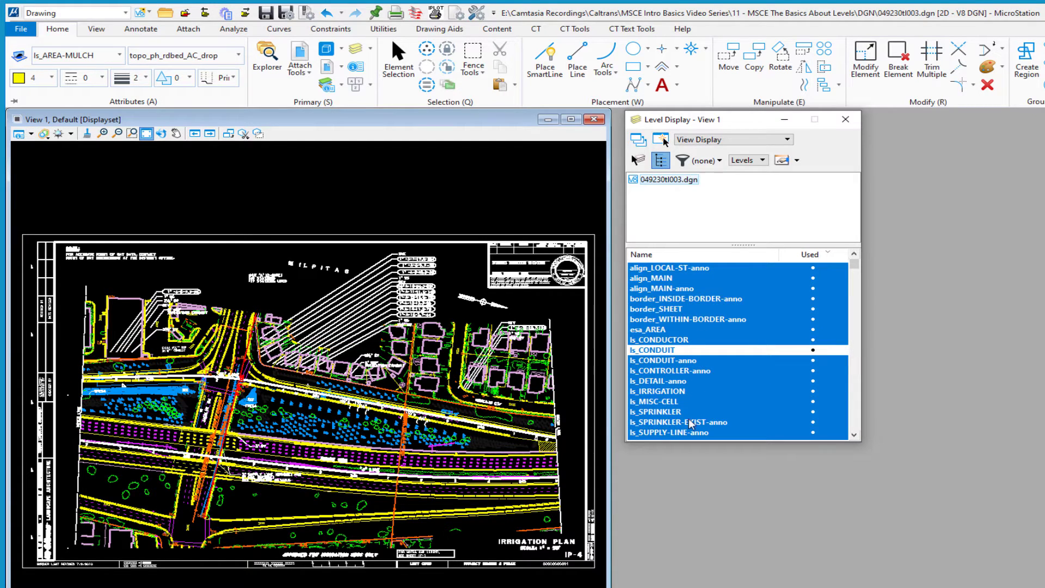
left_click(672, 341)
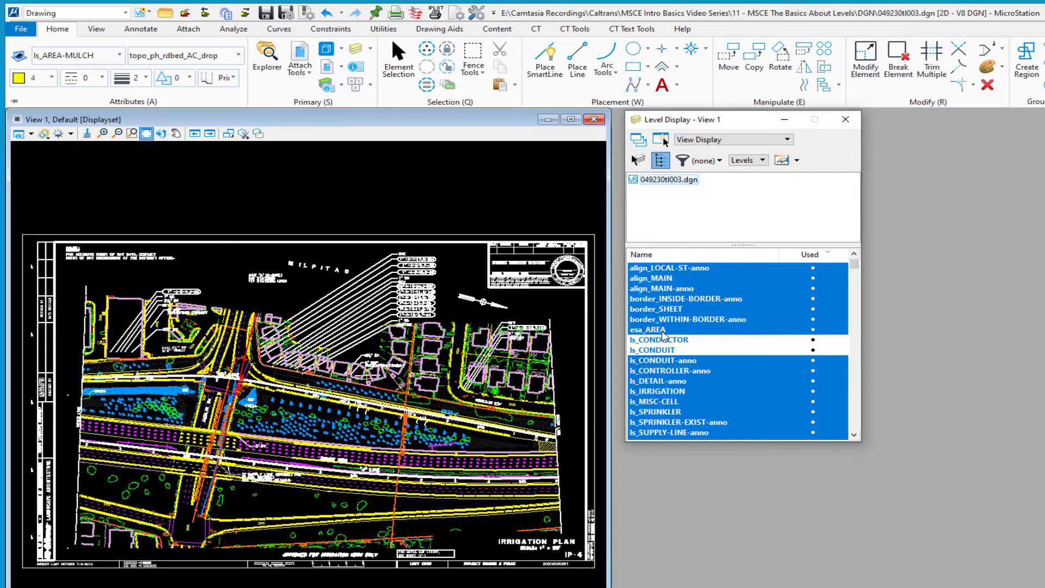
left_click(659, 329)
left_click(658, 361)
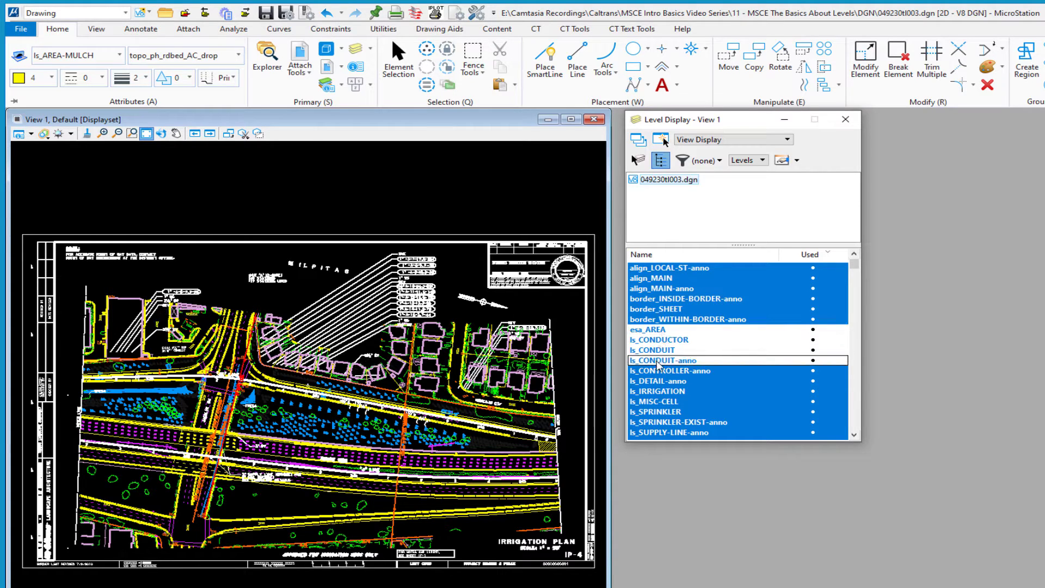
Turn off the level ls_CONTROLLER-anno in Level Display, and bring up the available list columns without changing them.
left_click(656, 372)
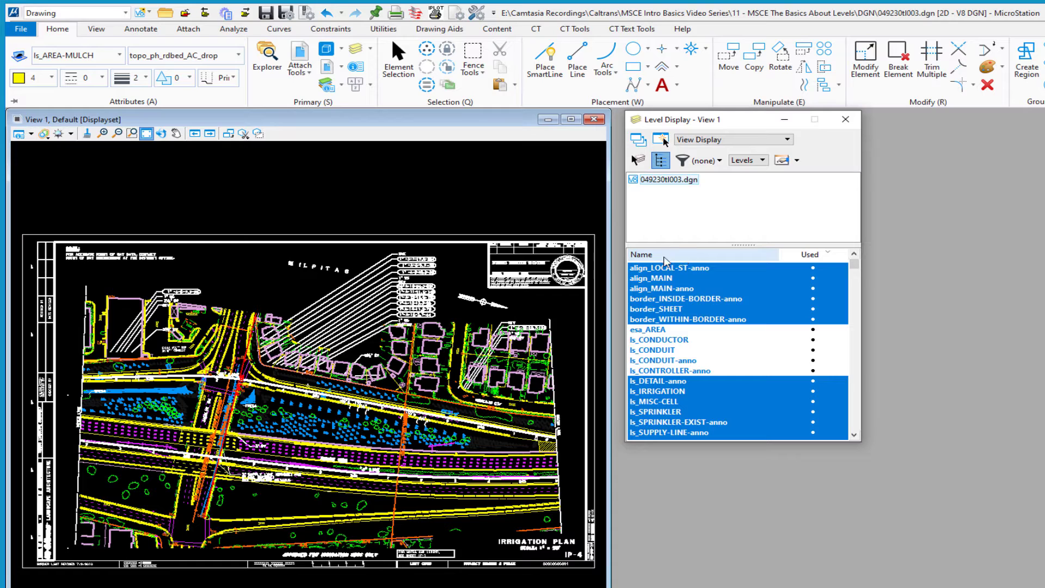
right_click(734, 261)
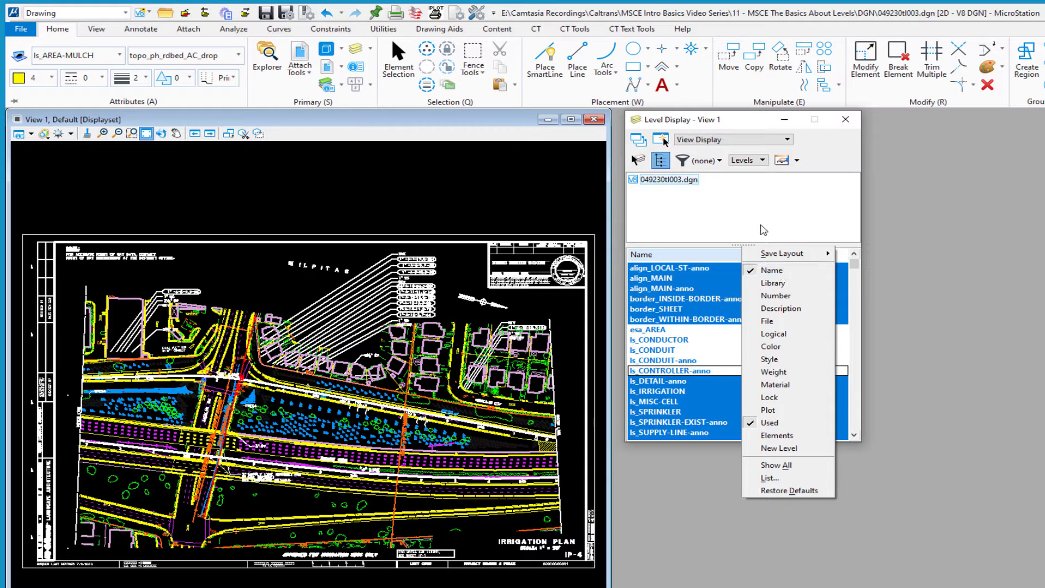
left_click(764, 230)
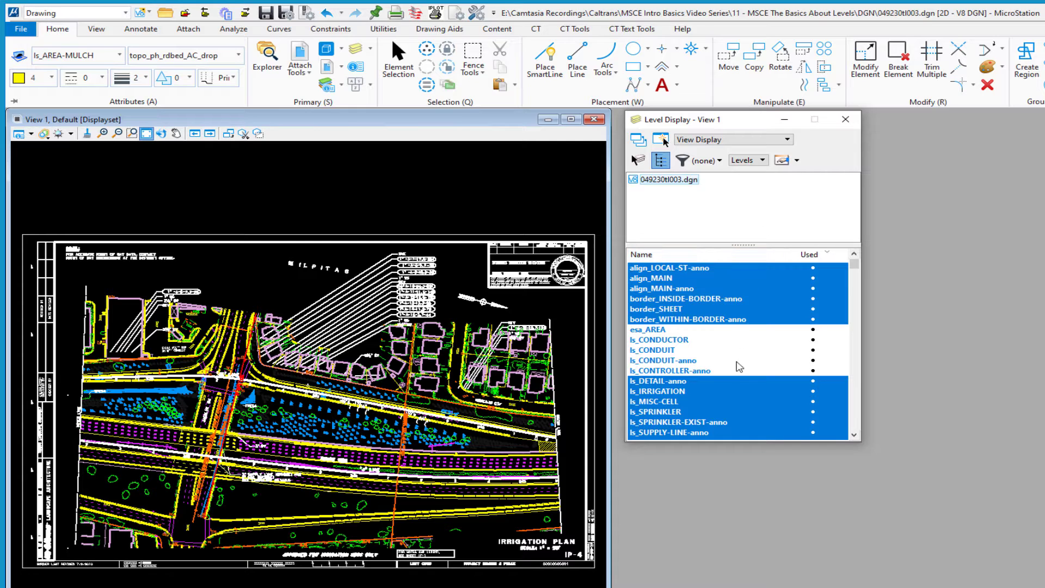
Turn all levels on in View 1 with All On from the Level Display list.
right_click(704, 361)
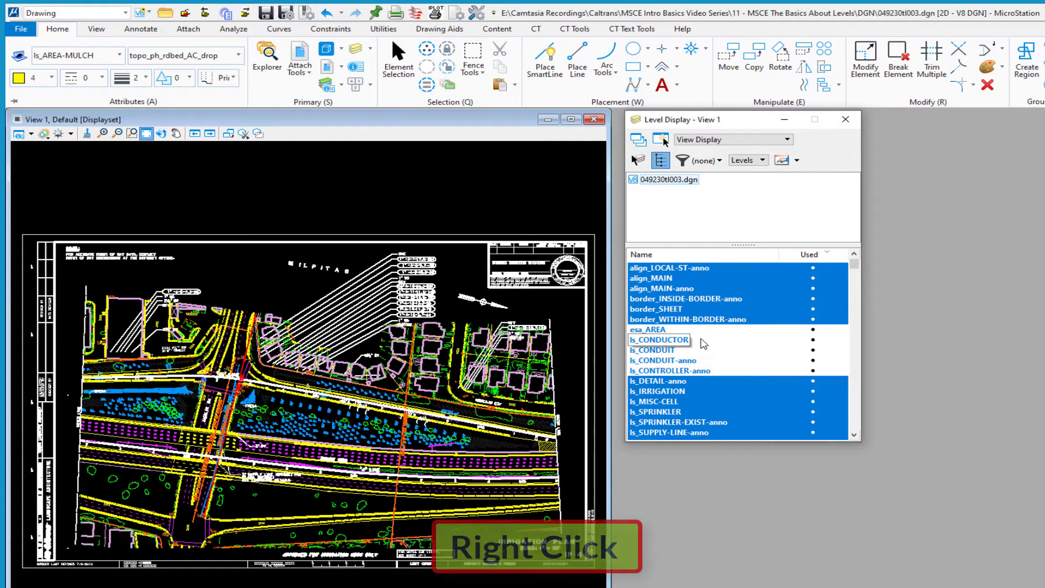
right_click(701, 340)
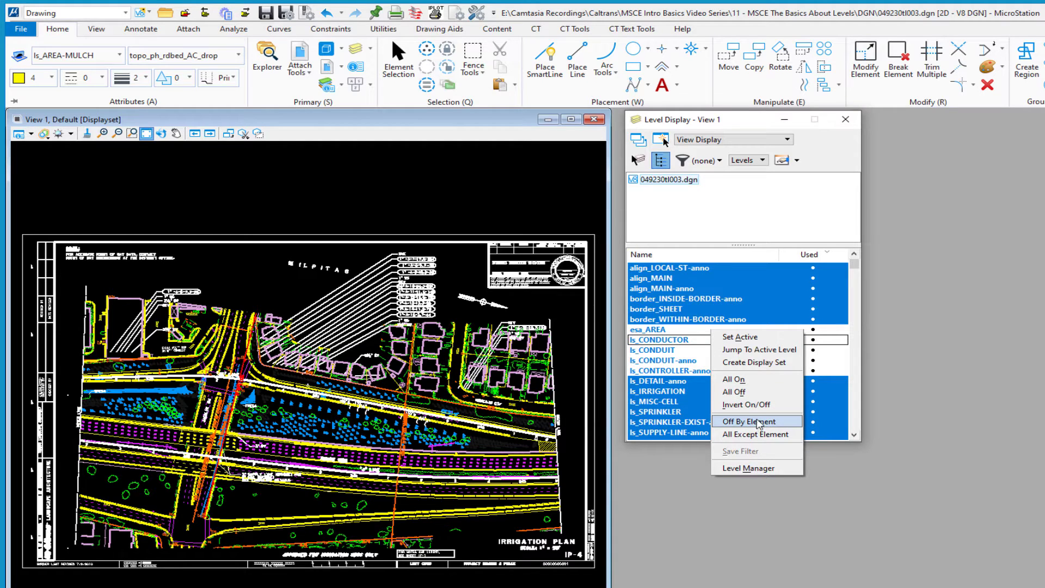
left_click(731, 380)
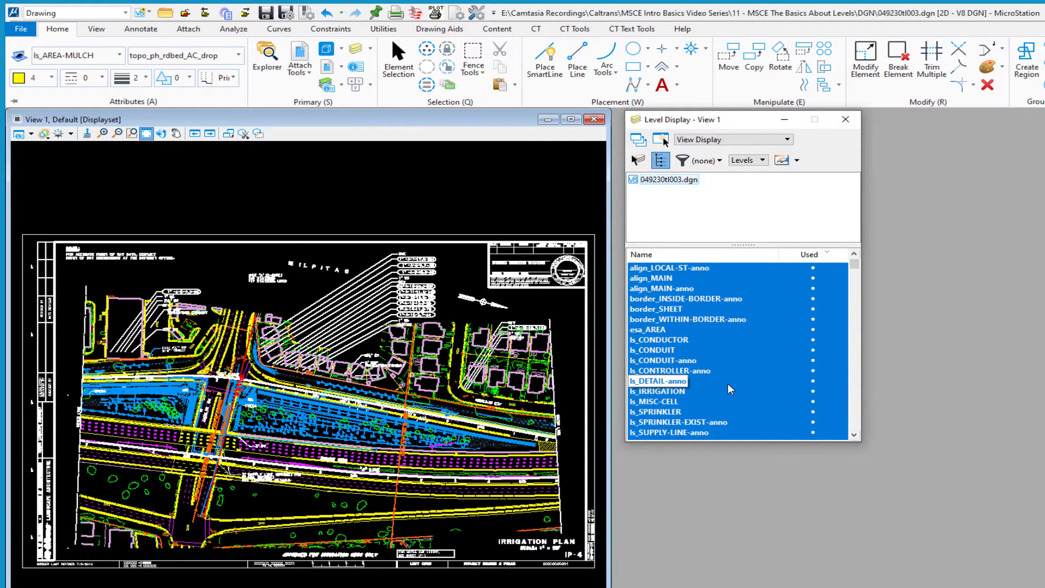
Turn off ls_DETAIL-anno and the level of a second callout leader by picking leader lines near the MILPITAS label with Off By Element.
right_click(733, 339)
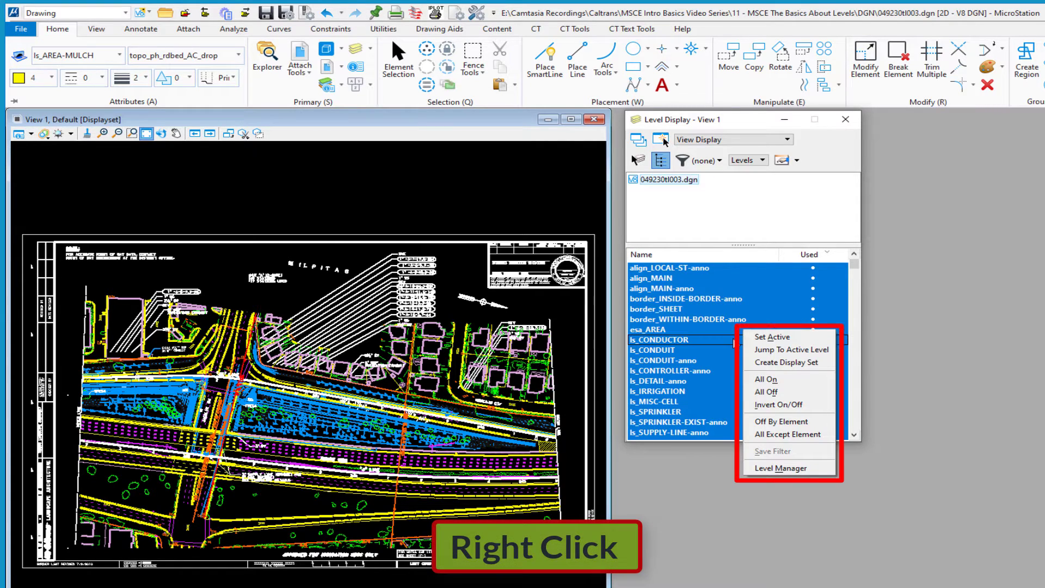
left_click(788, 423)
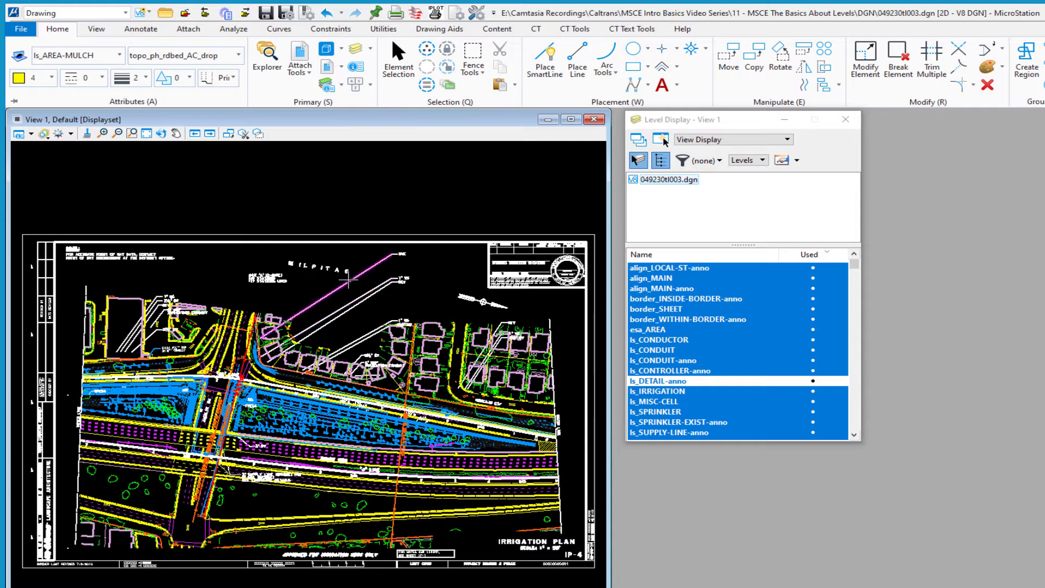
mouse_move(346, 310)
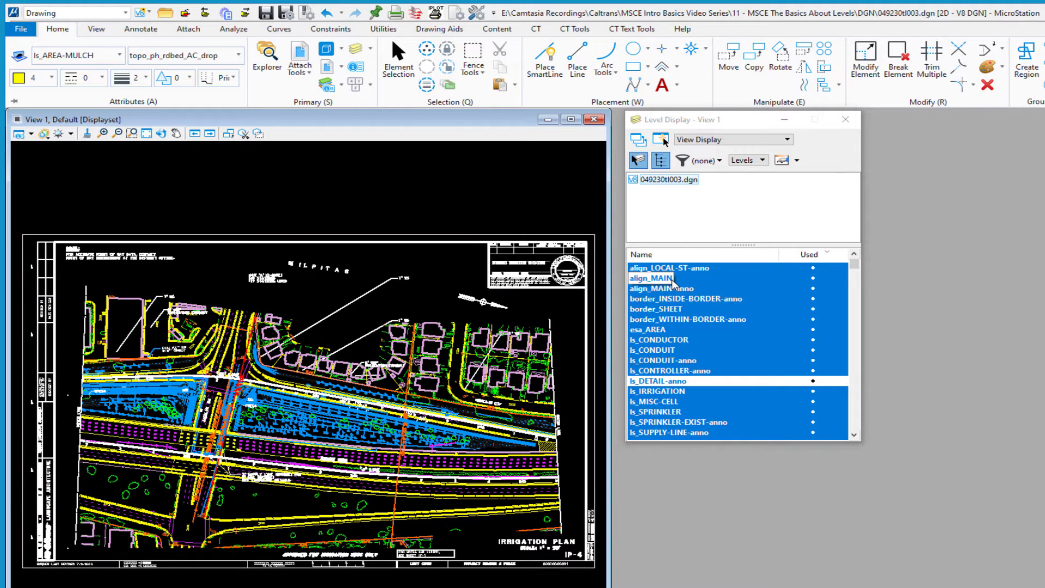
left_click(674, 343)
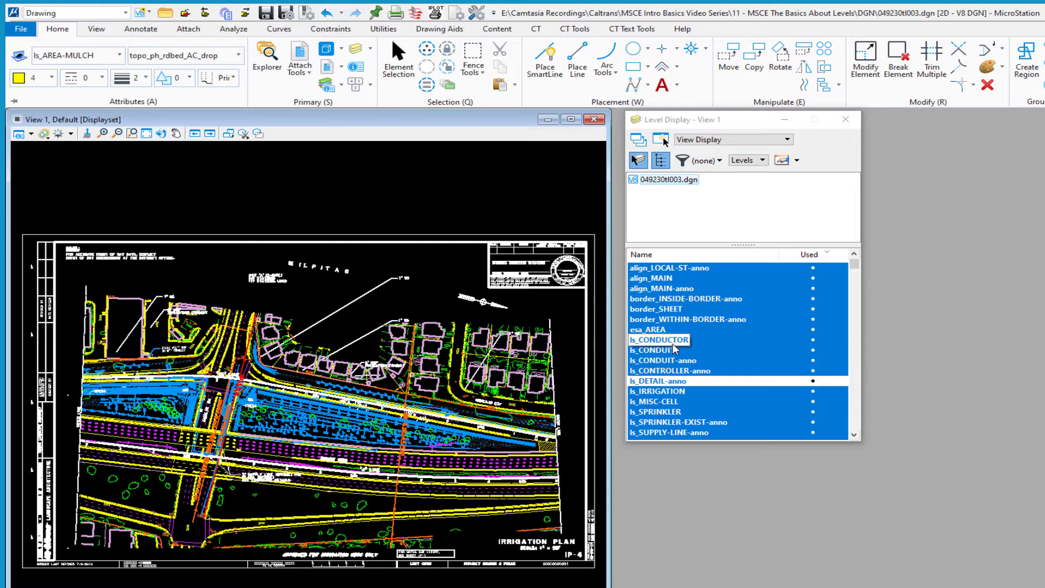
left_click(673, 344)
left_click(674, 348)
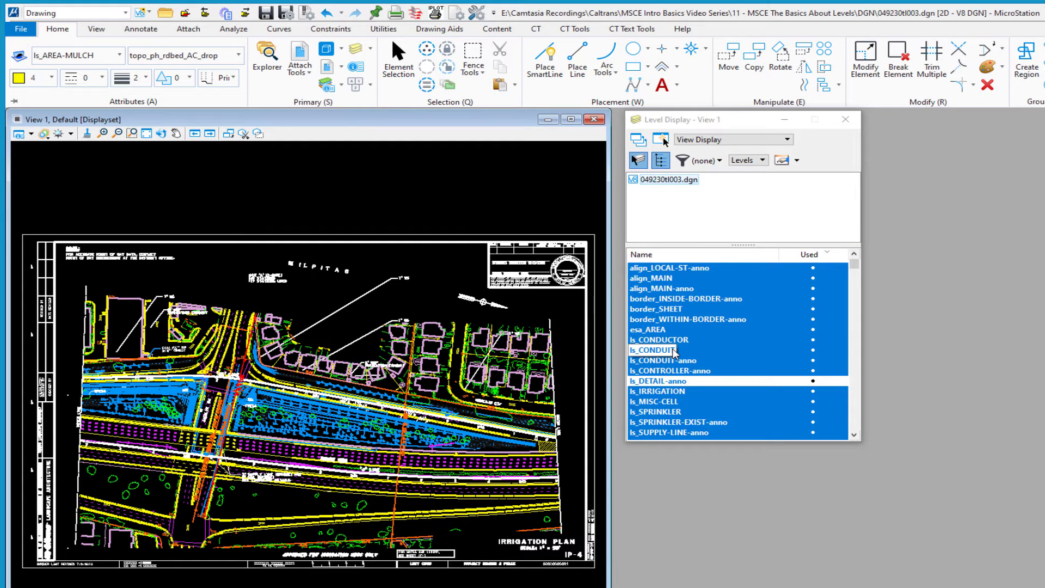
left_click(674, 350)
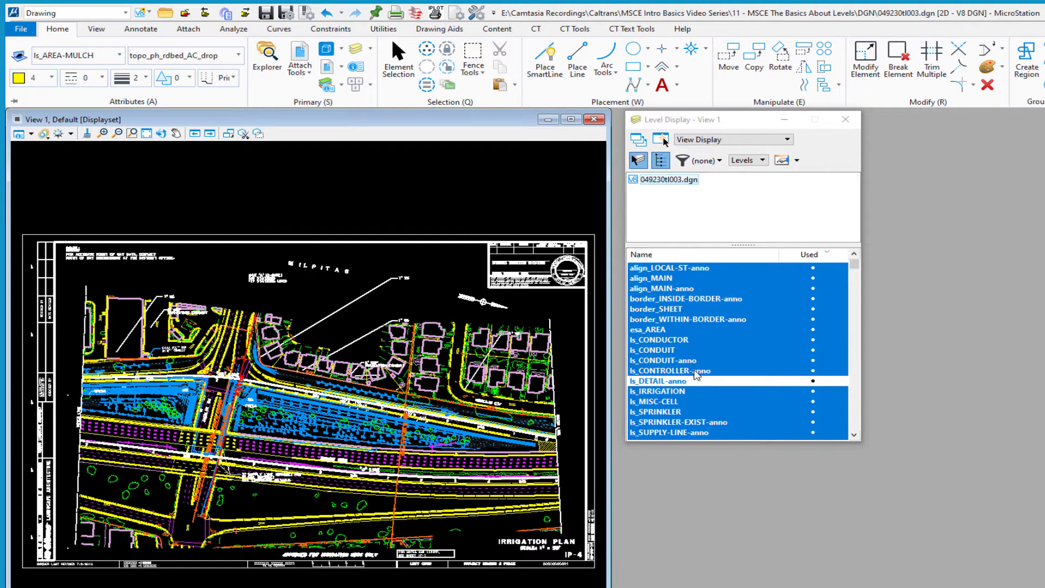
left_click(688, 413)
Step View 1 back through its earlier level display states with View Previous.
left_click(195, 134)
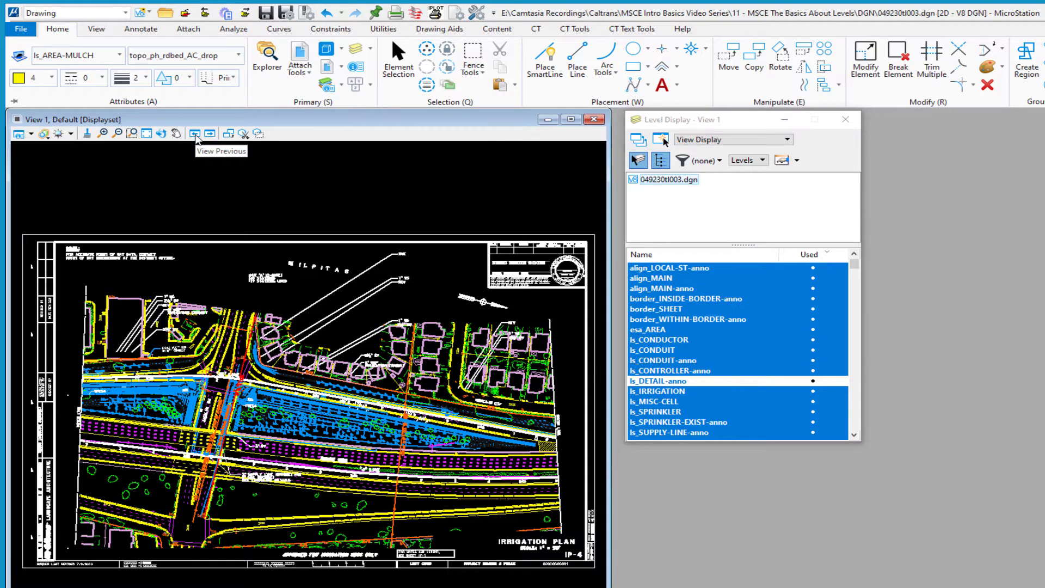
left_click(195, 135)
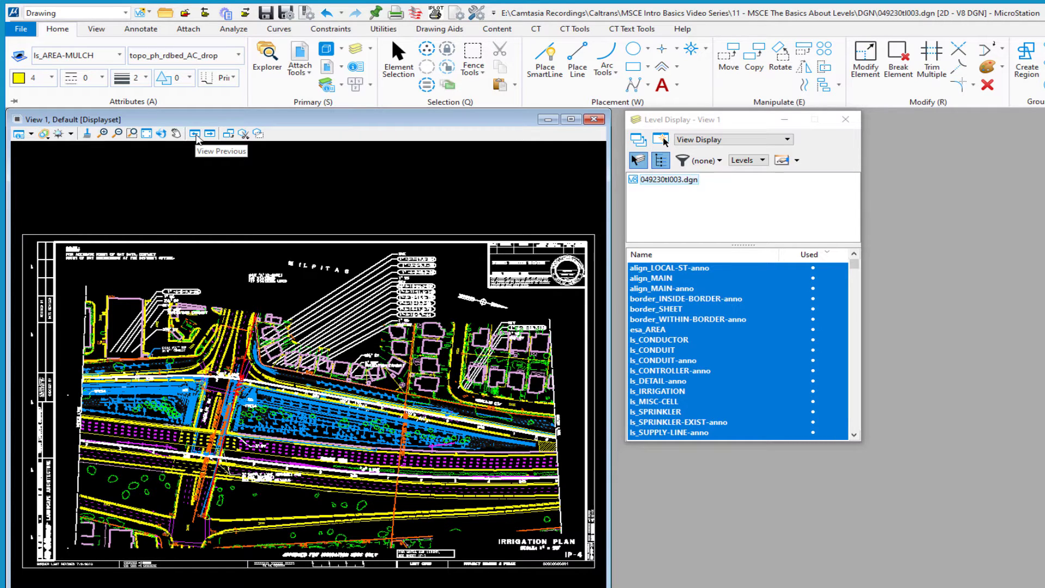
left_click(195, 134)
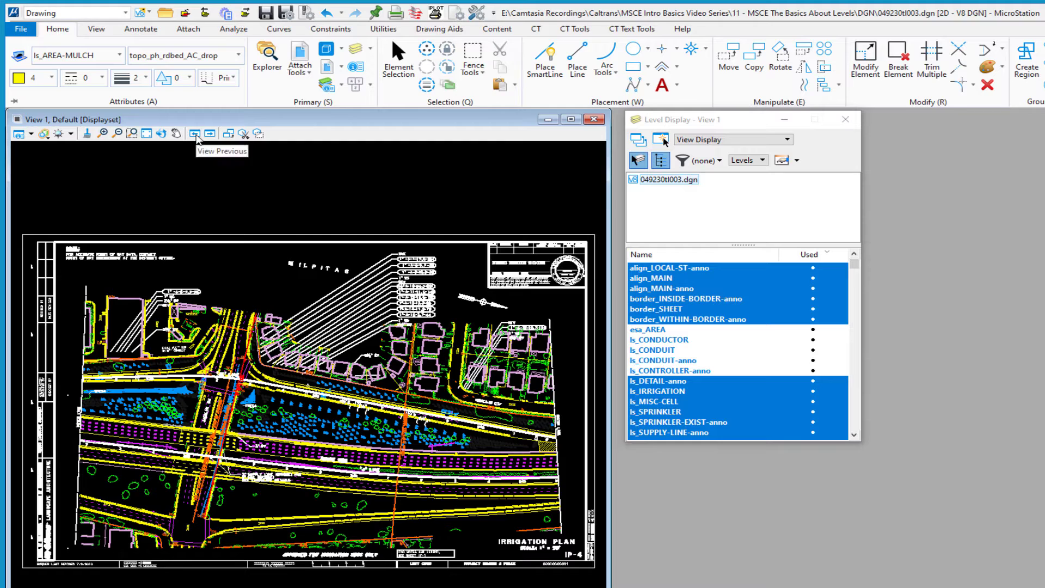
left_click(196, 135)
left_click(195, 135)
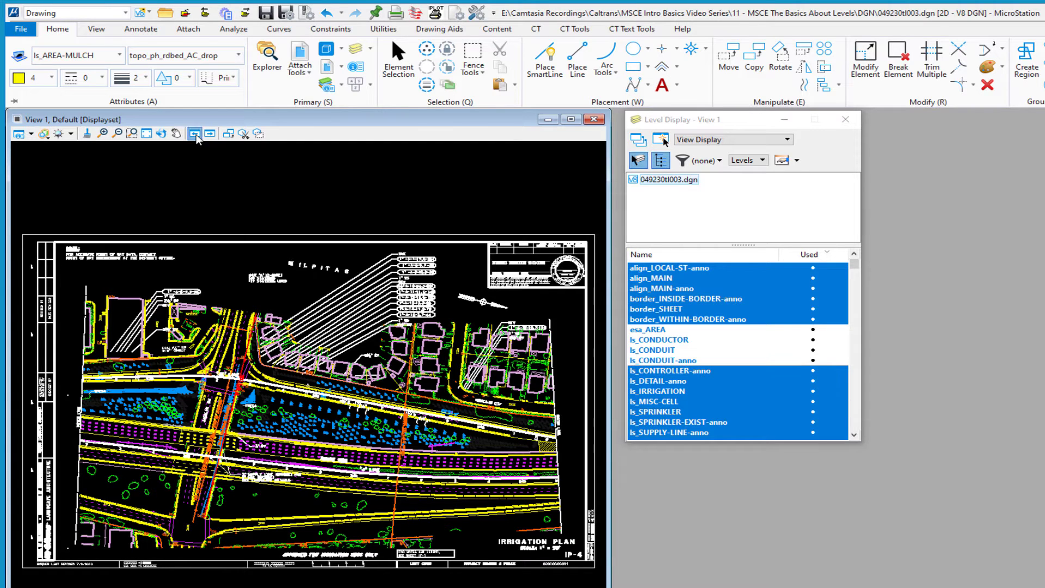
left_click(196, 135)
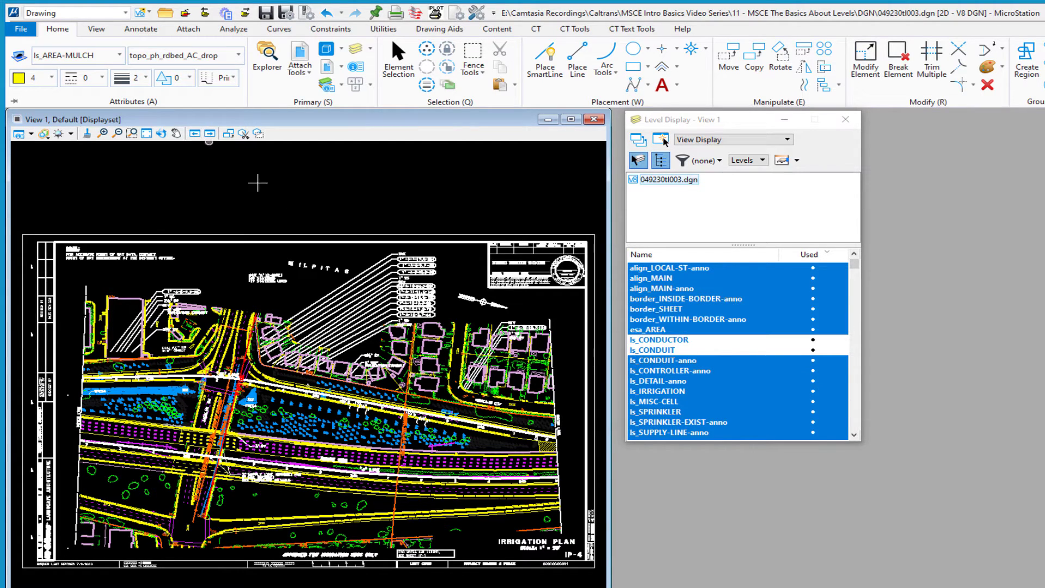
Turn all levels on again with All On, and start the Level Off command from the drawing view.
right_click(740, 340)
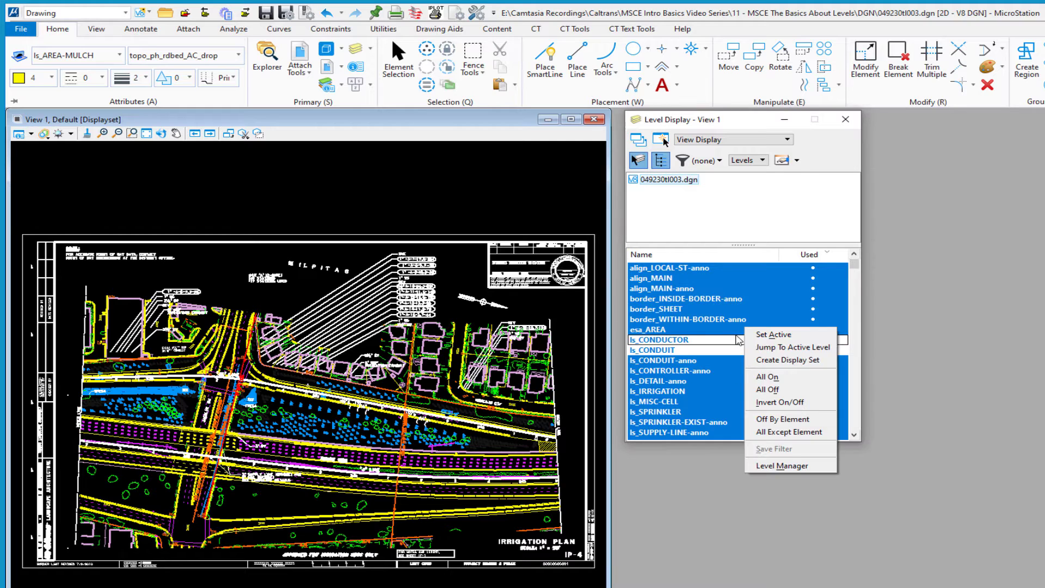
left_click(764, 378)
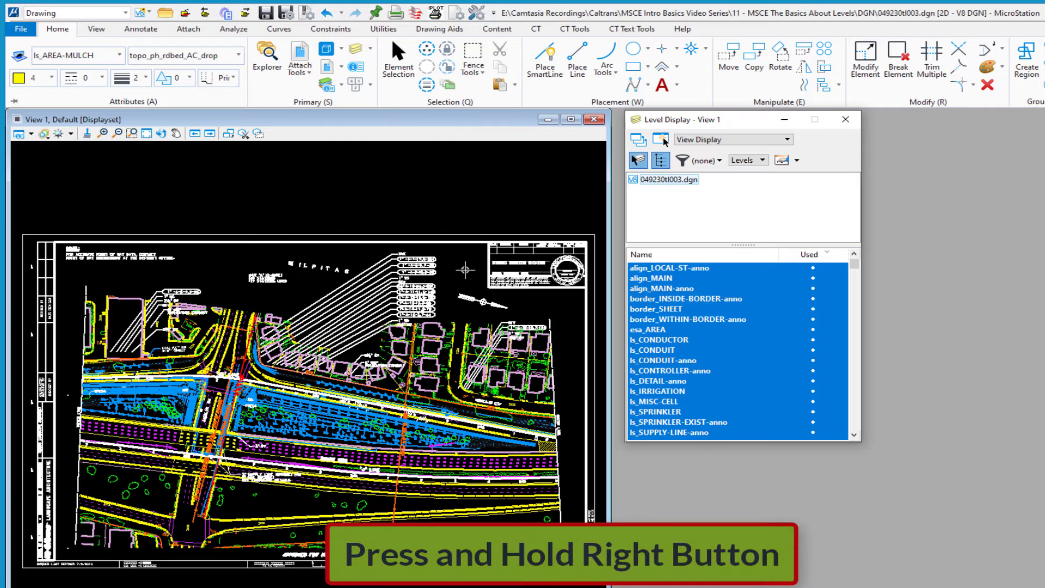
right_click(465, 269)
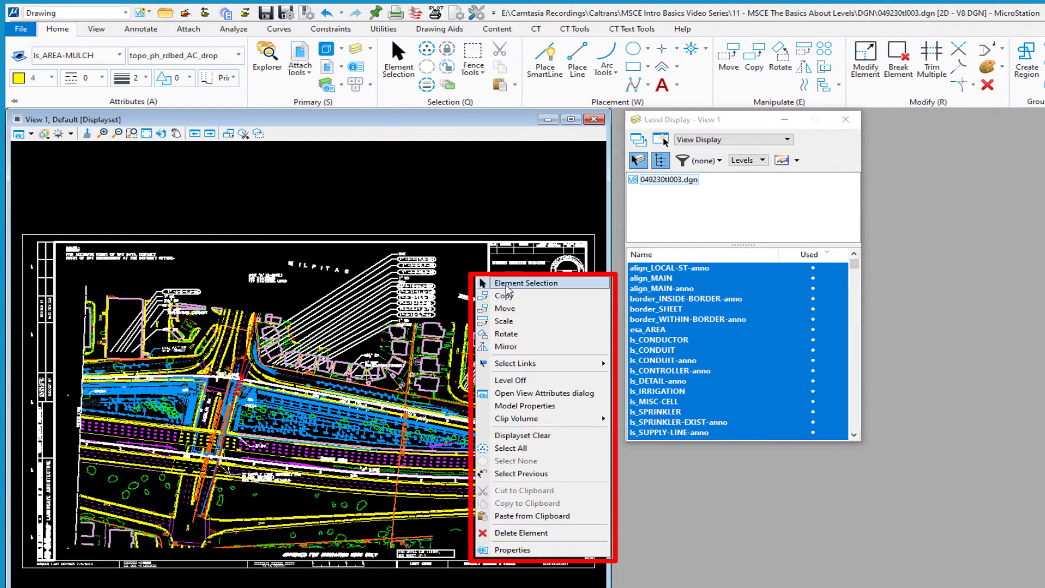
left_click(532, 380)
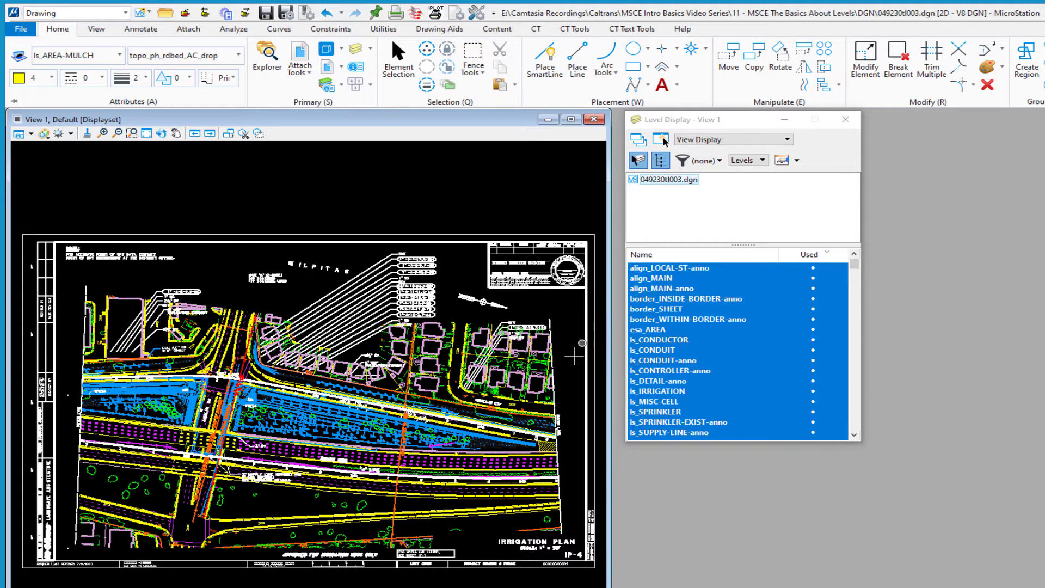
Apply the Alignments filter to the level list, and check the filtered choices for the active level.
left_click(719, 160)
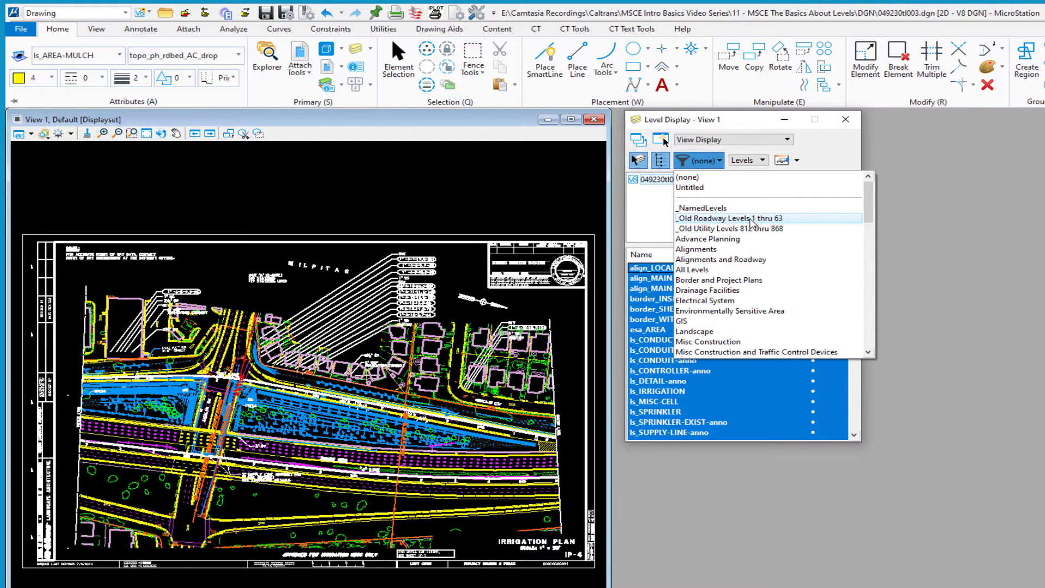
left_click(698, 250)
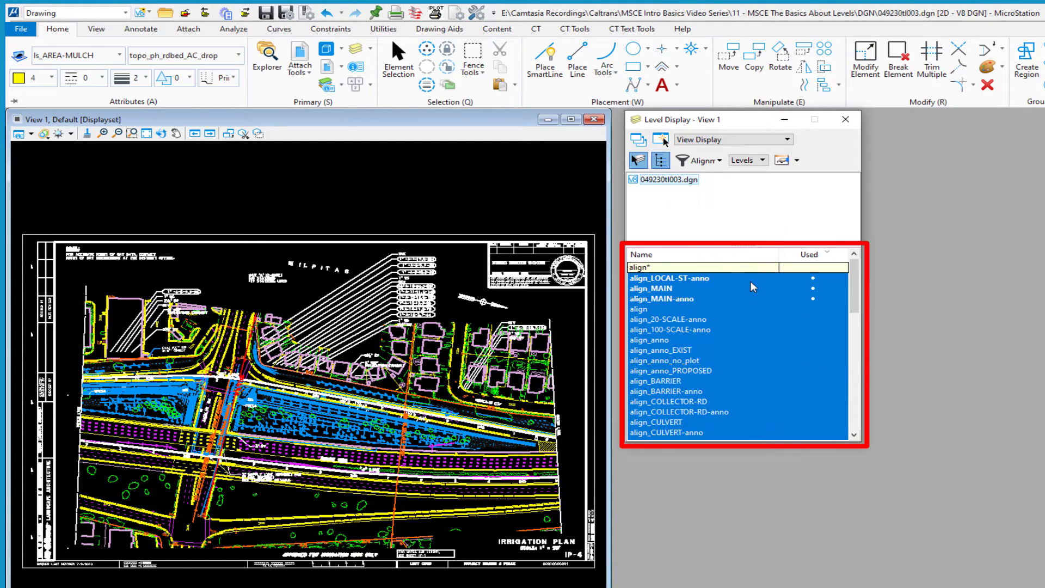
mouse_move(855, 311)
left_mouse_down()
mouse_move(856, 412)
mouse_move(856, 308)
left_mouse_up()
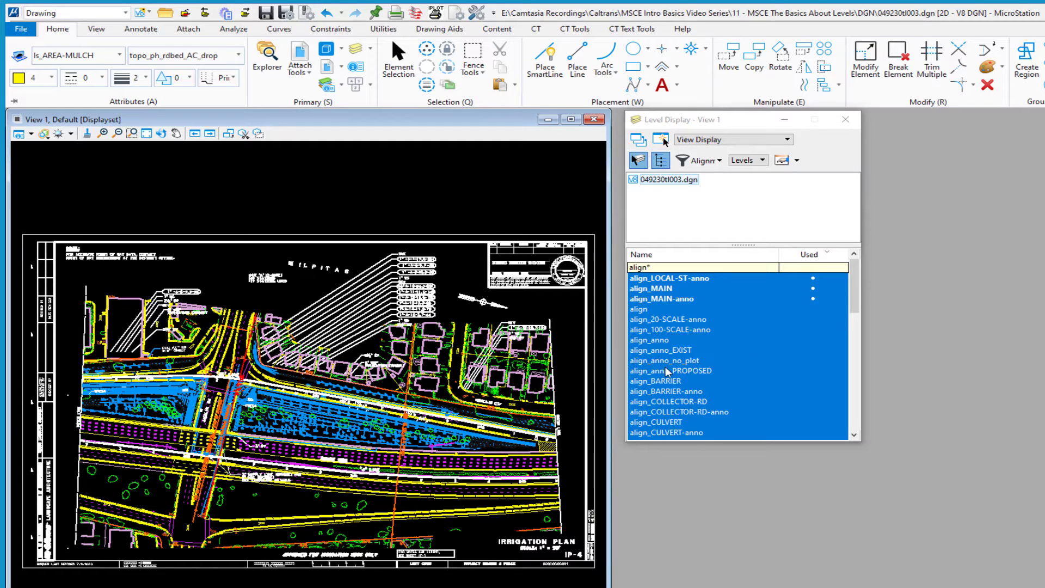
left_click(237, 56)
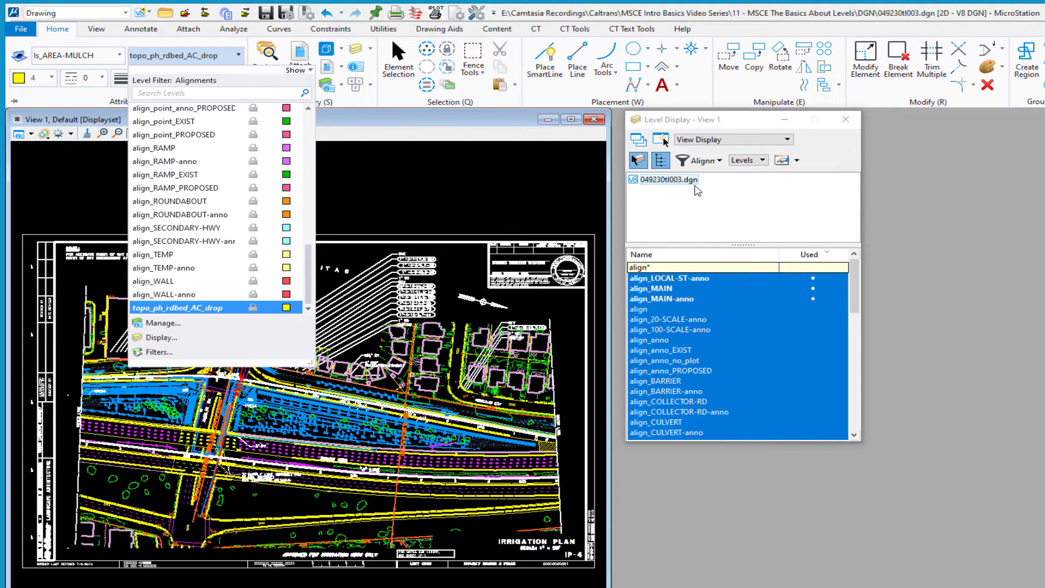
Reset the Level Display list filter to (none).
left_click(712, 163)
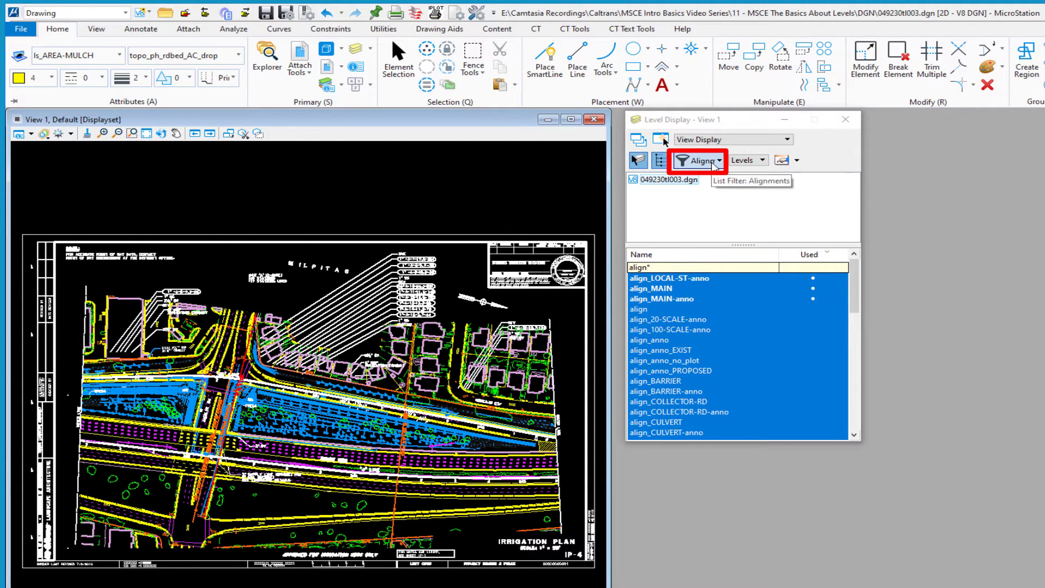
left_click(714, 163)
left_click(694, 176)
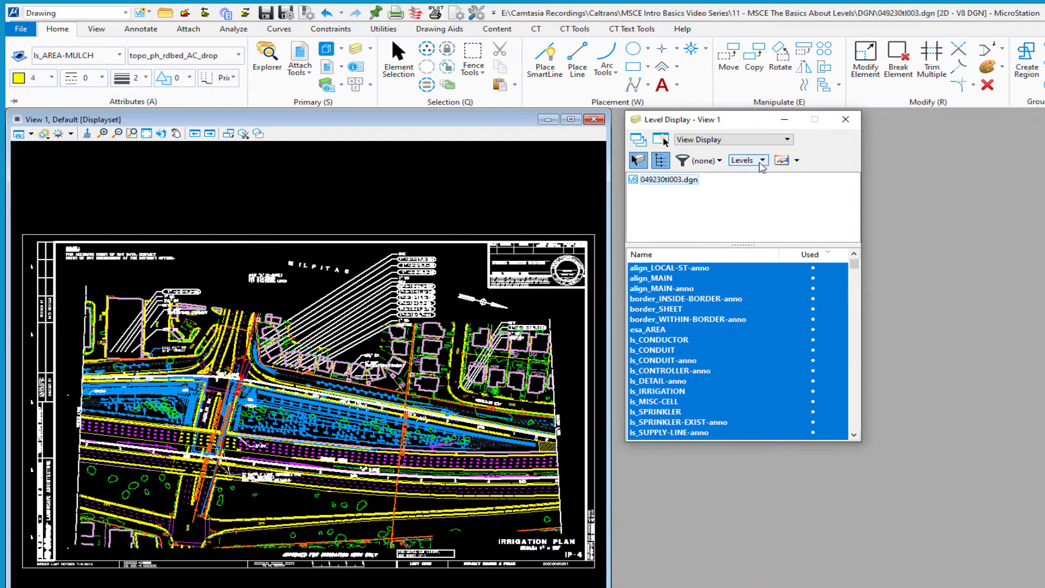
Switch the Level Display list from levels to filters, and display only the levels of the Landscape filter.
left_click(763, 164)
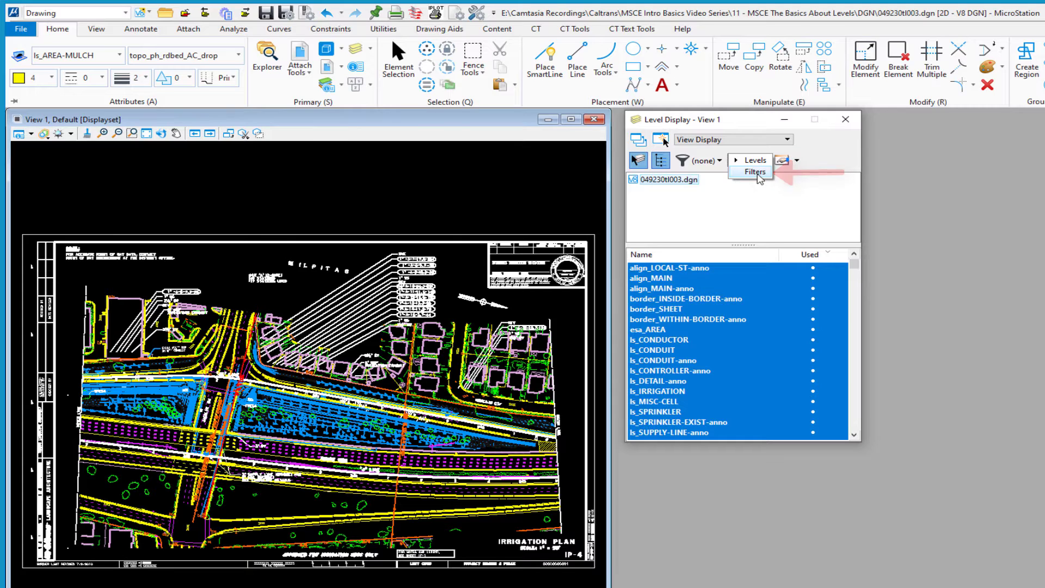
left_click(761, 174)
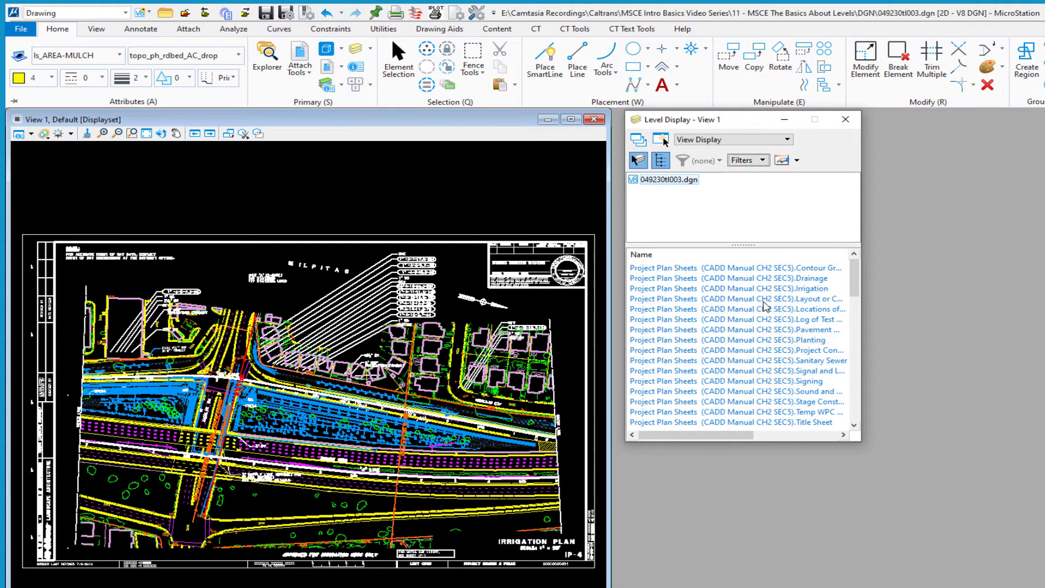
scroll(763, 327, "down", 4)
scroll(762, 332, "down", 10)
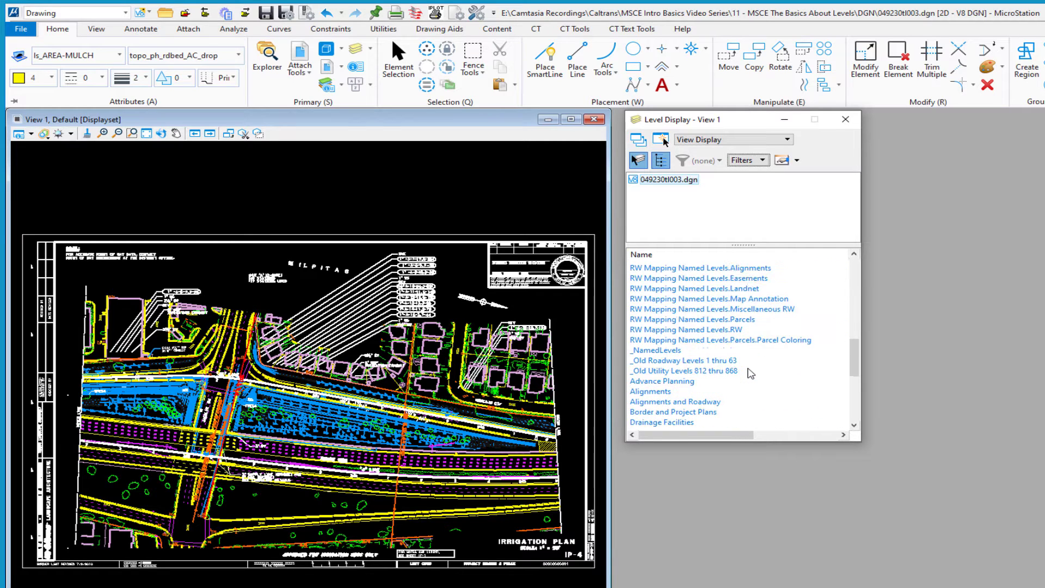
scroll(751, 372, "down", 1)
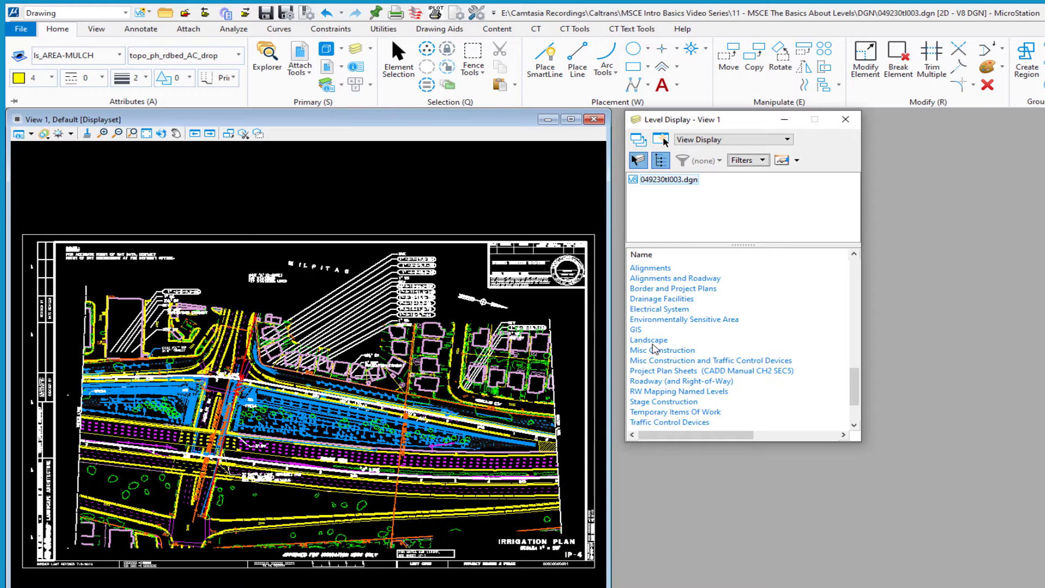
left_click(655, 341)
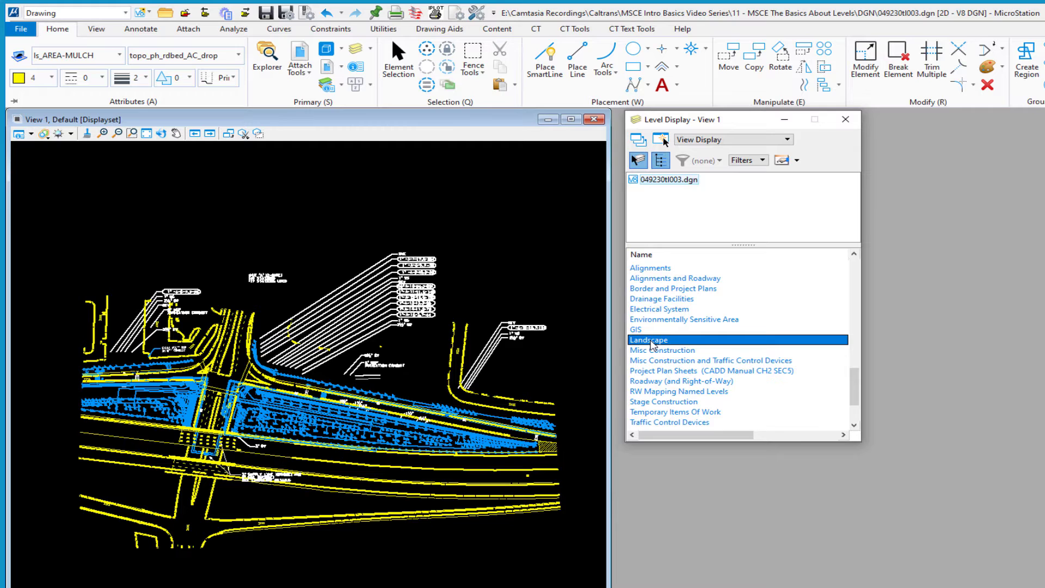
Turn the Landscape filter off, and switch the Level Display list back to Levels.
left_click(652, 342)
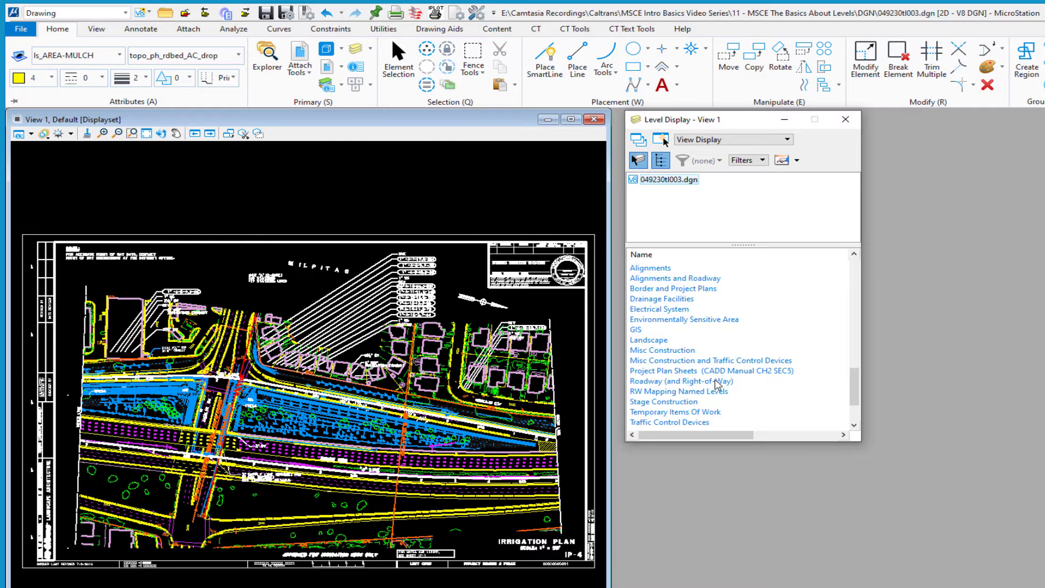
right_click(731, 154)
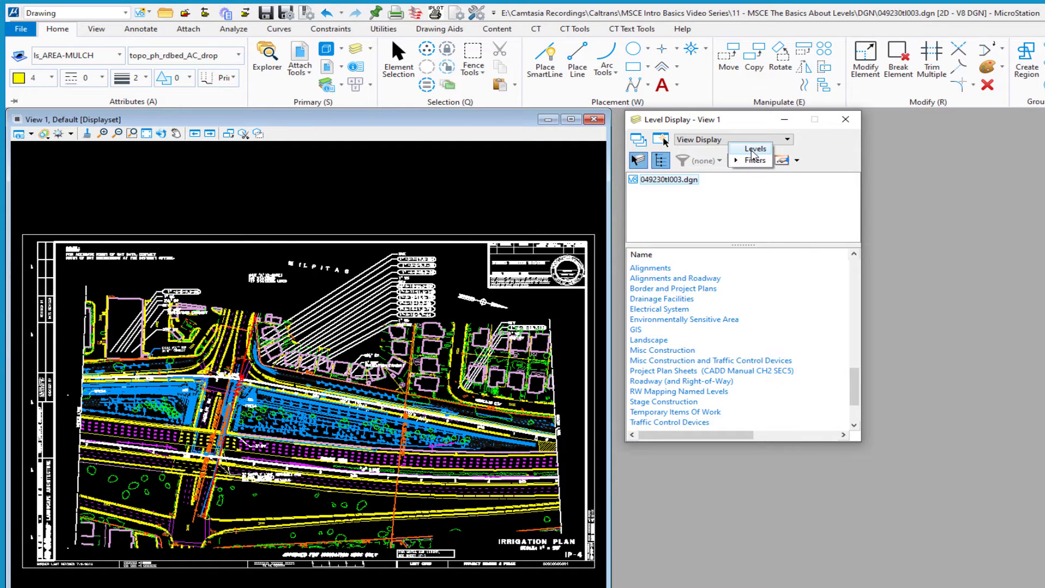
left_click(754, 150)
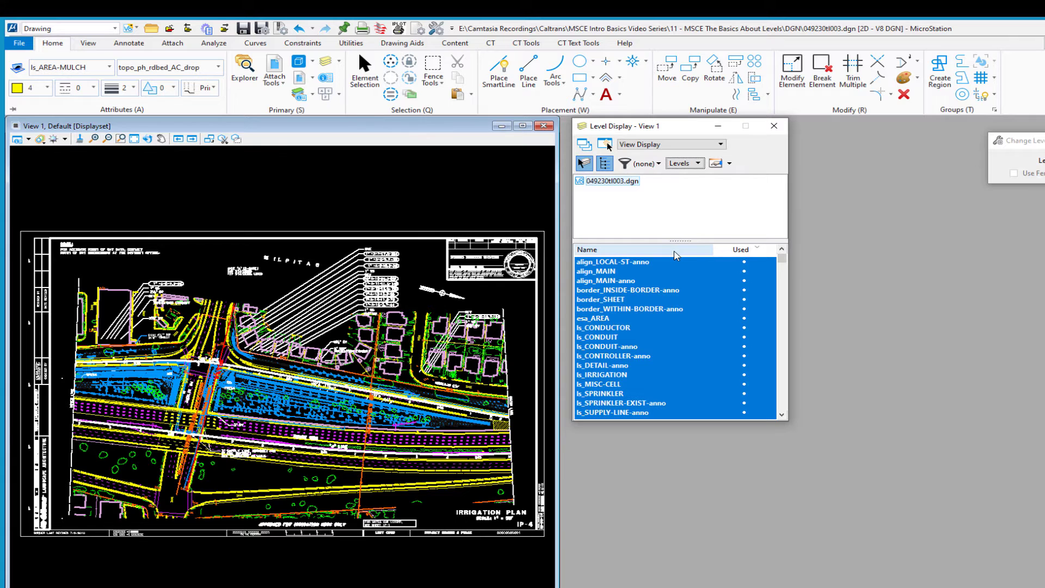
Add the Description column to the level list, and widen the Level Display dialog so the full descriptions are readable.
right_click(677, 251)
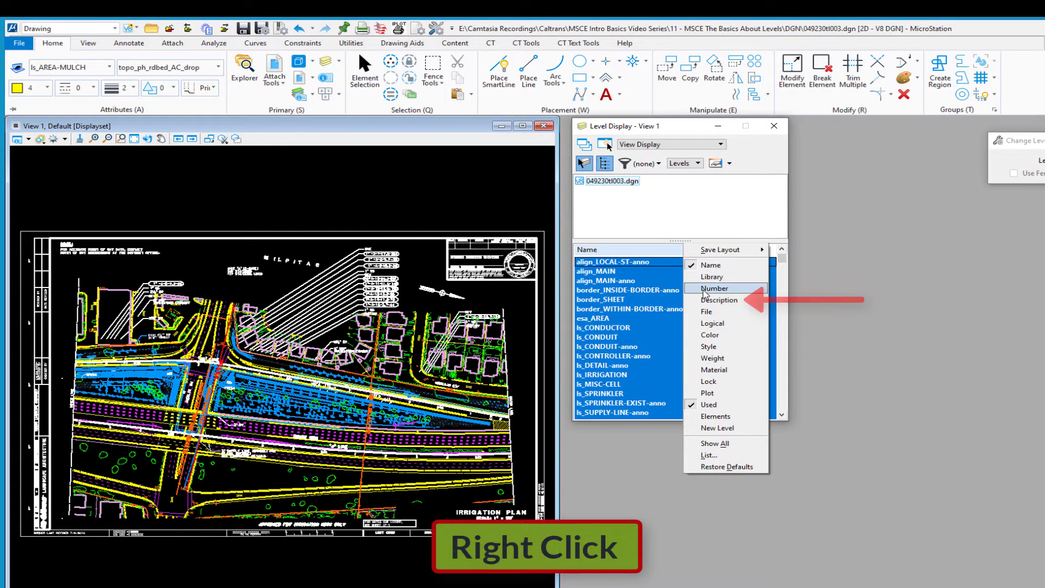
left_click(719, 301)
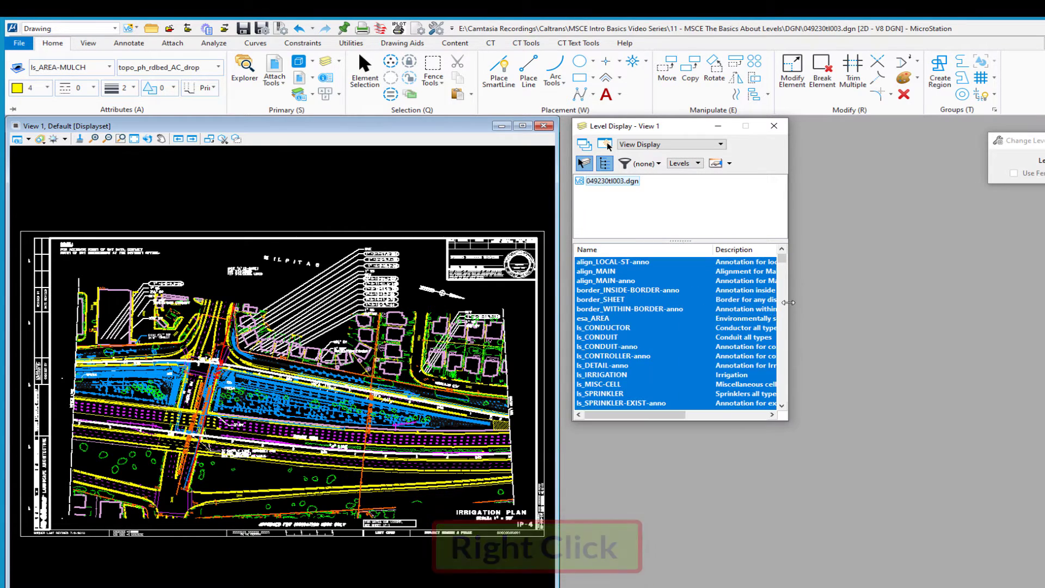
left_click_drag(789, 303, 1003, 304)
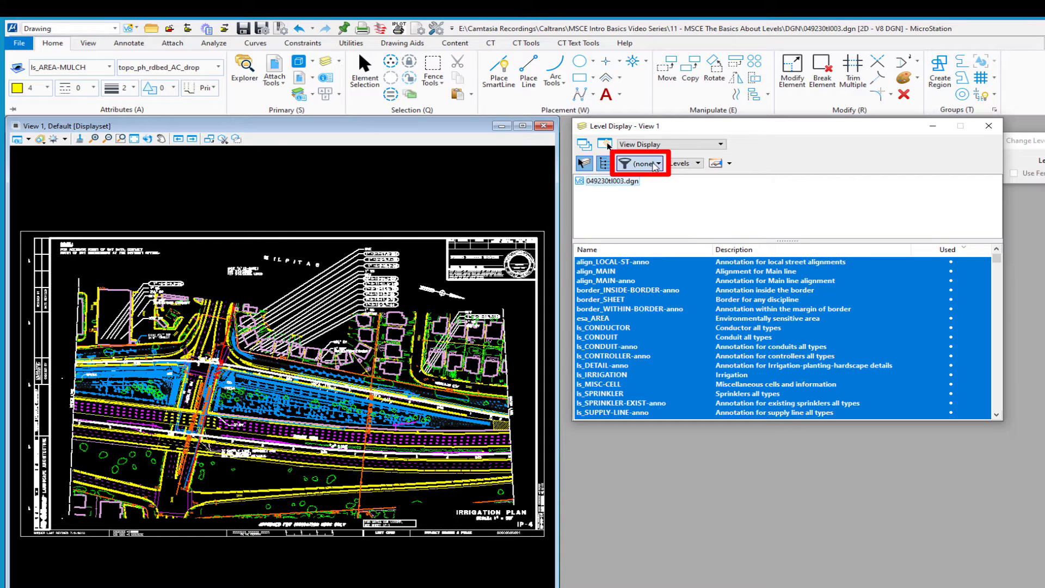
Apply the Untitled filter to the Level Display list, search the descriptions for "erosion", and clear the search text.
left_click(658, 164)
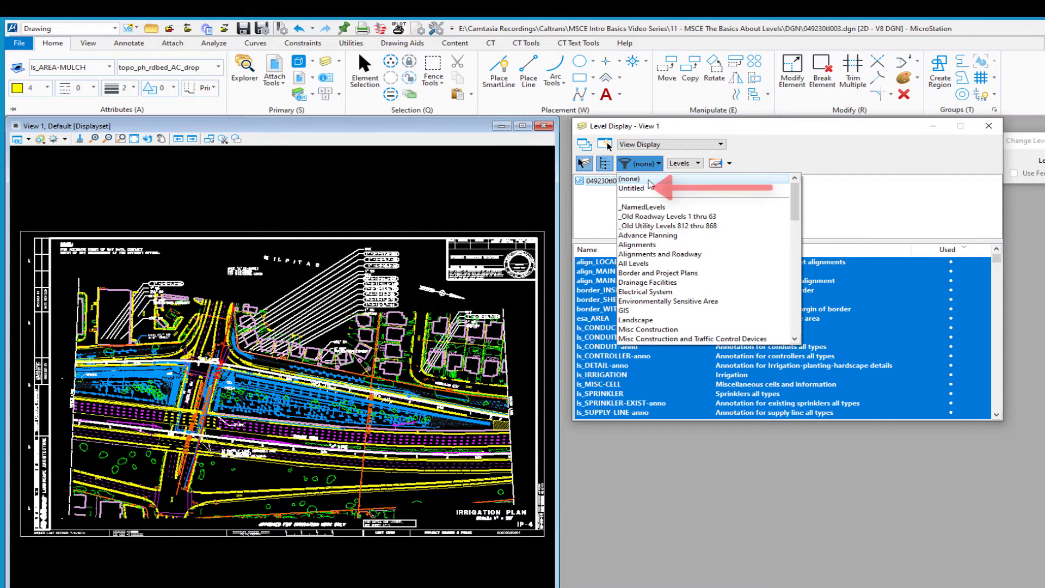
left_click(644, 189)
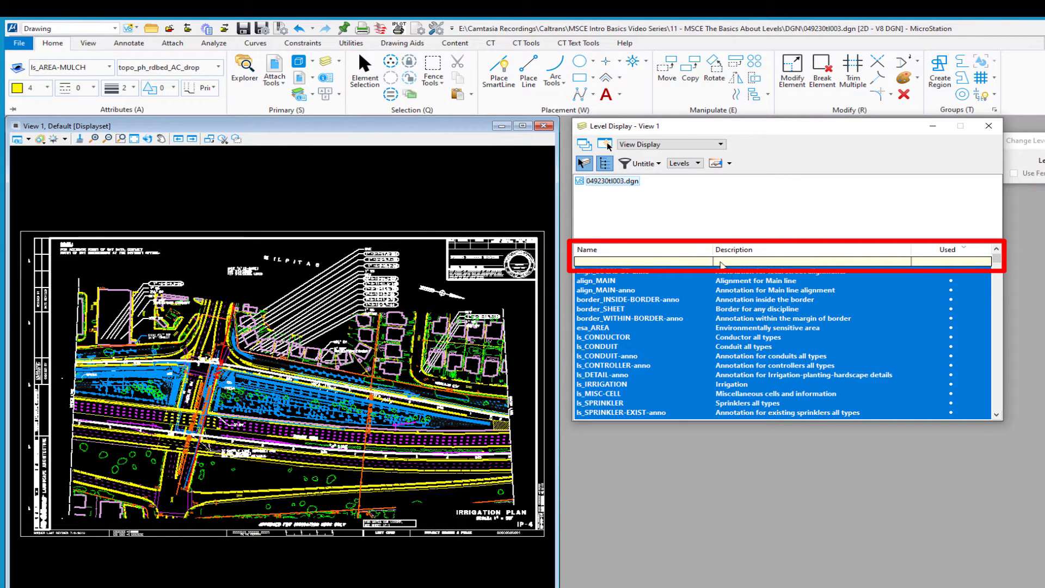
left_click(726, 262)
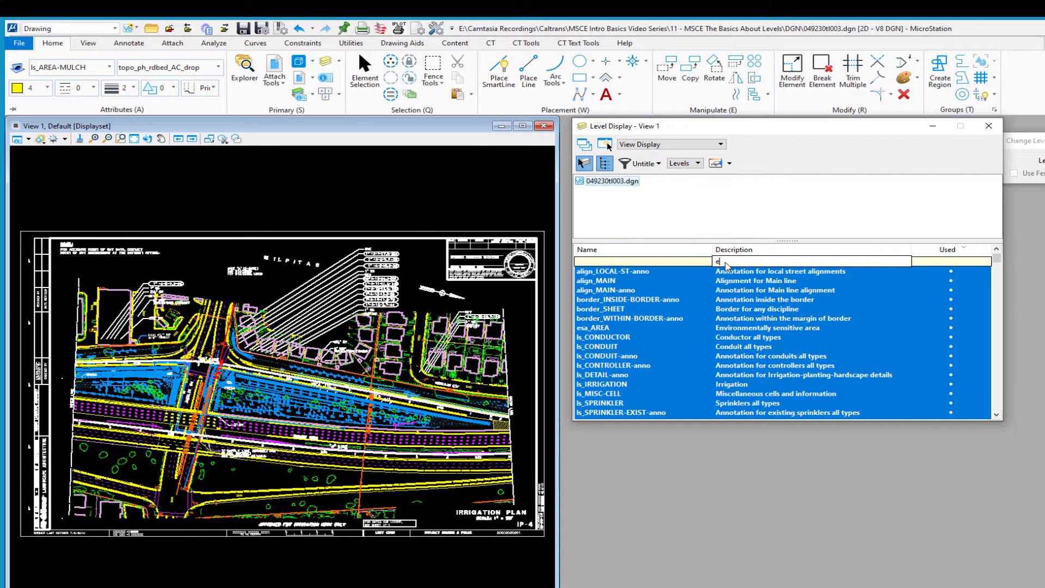
type("erosion")
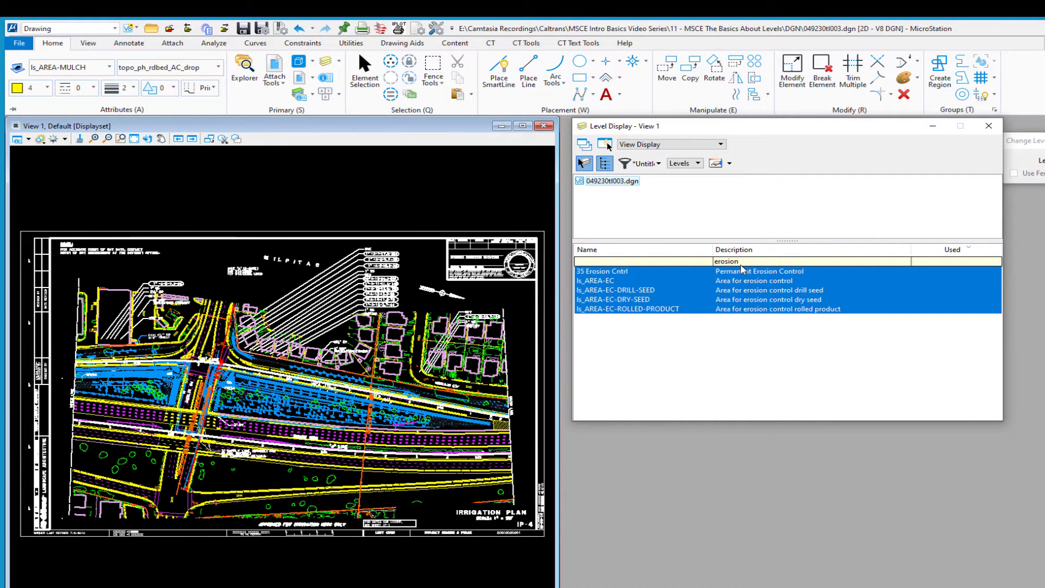
left_click(747, 263)
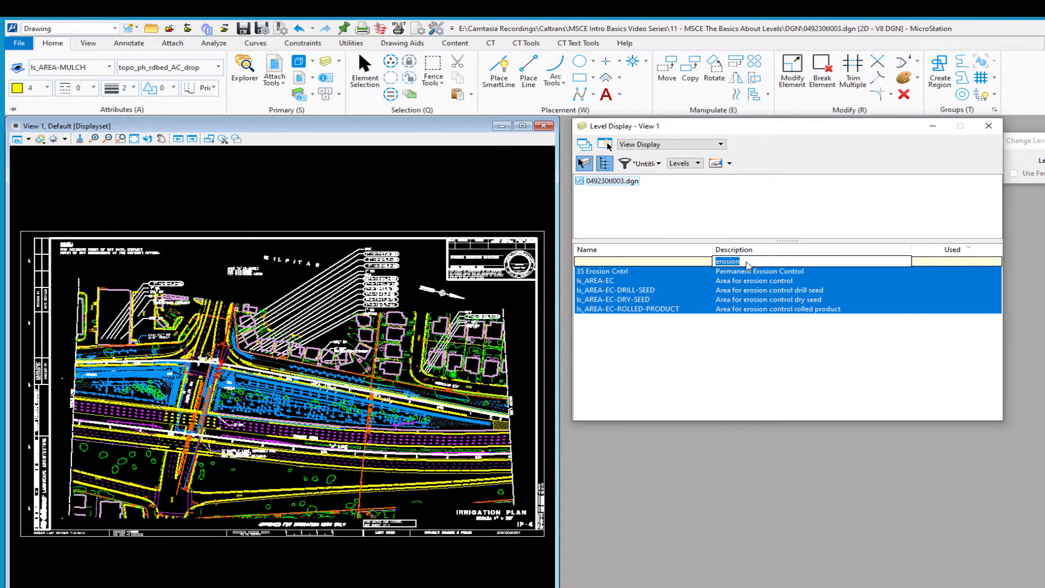
key("BackSpace")
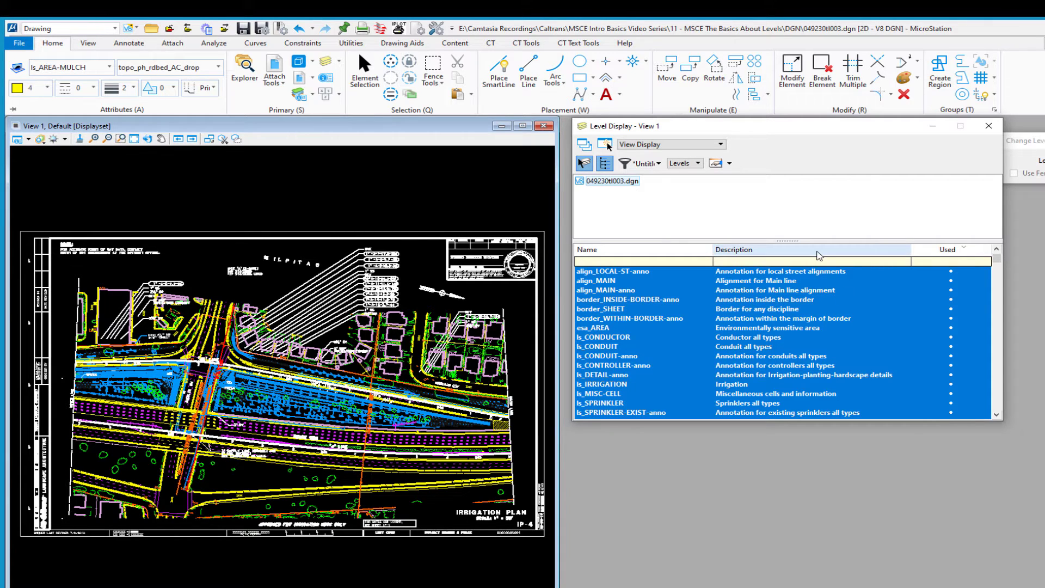
Hide the Description column in the level list, and narrow the Level Display dialog again.
right_click(820, 254)
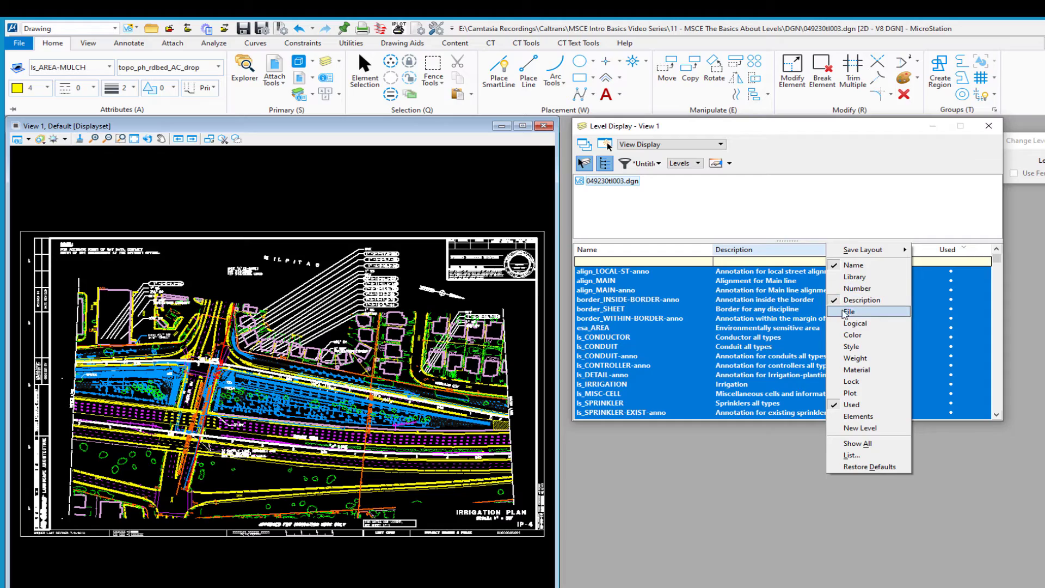
left_click(860, 300)
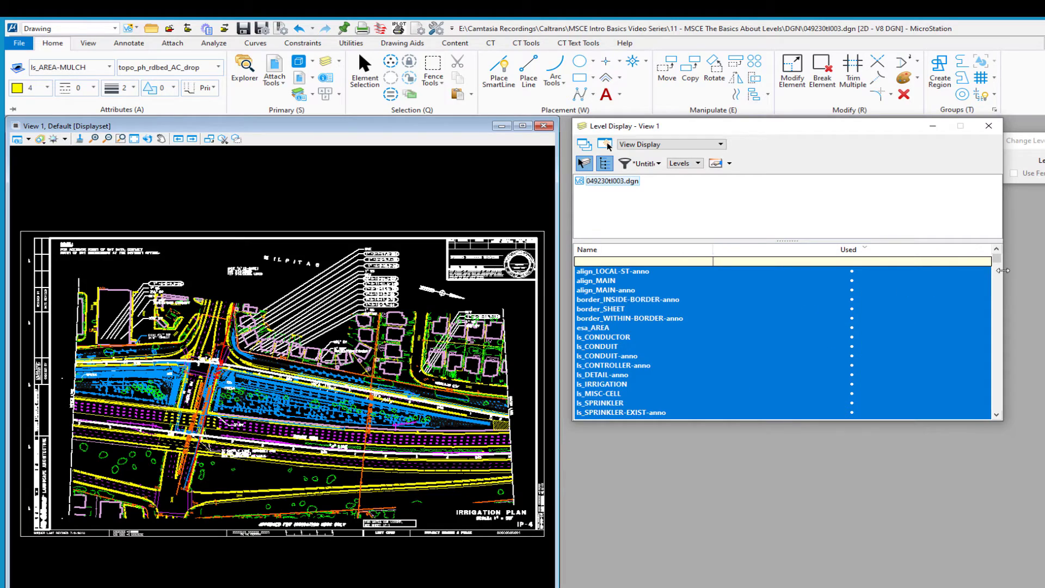
left_click_drag(1003, 271, 782, 271)
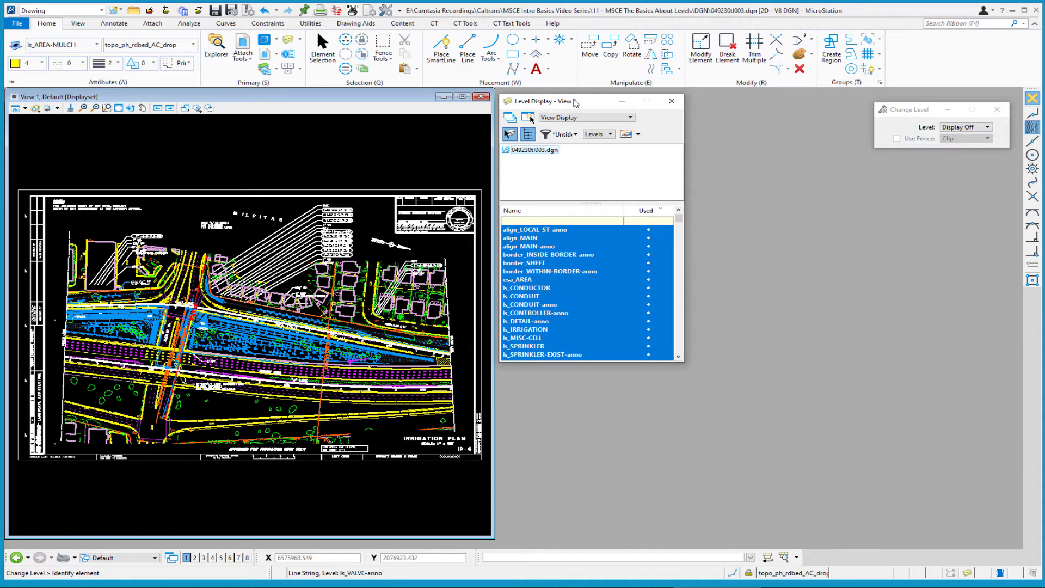
Dock the Level Display dialog along the drawing area's outer edge, and move the Change Level dialog clear of it.
left_click_drag(575, 103, 1007, 321)
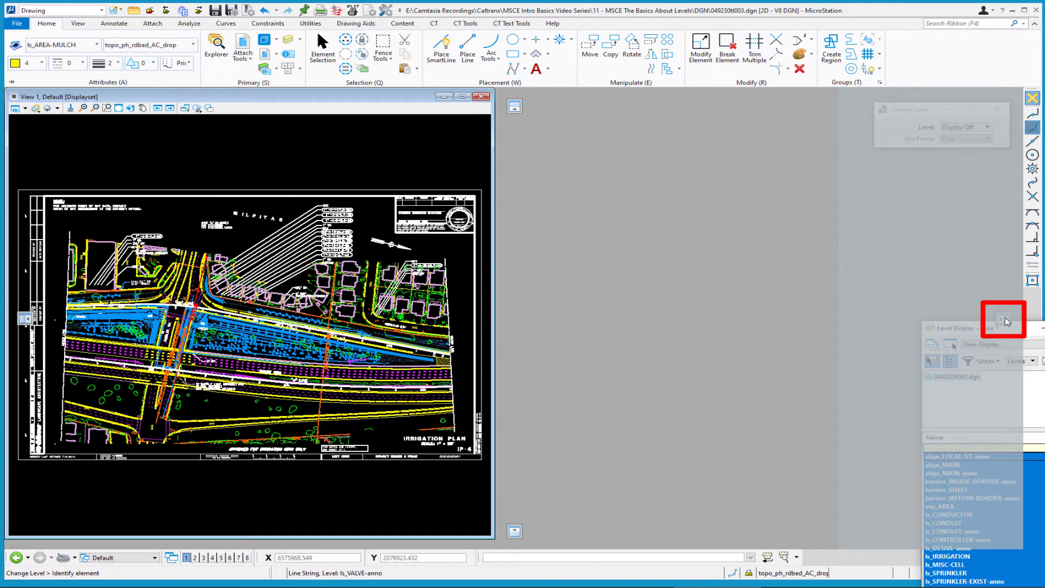
left_click_drag(1006, 322, 1007, 321)
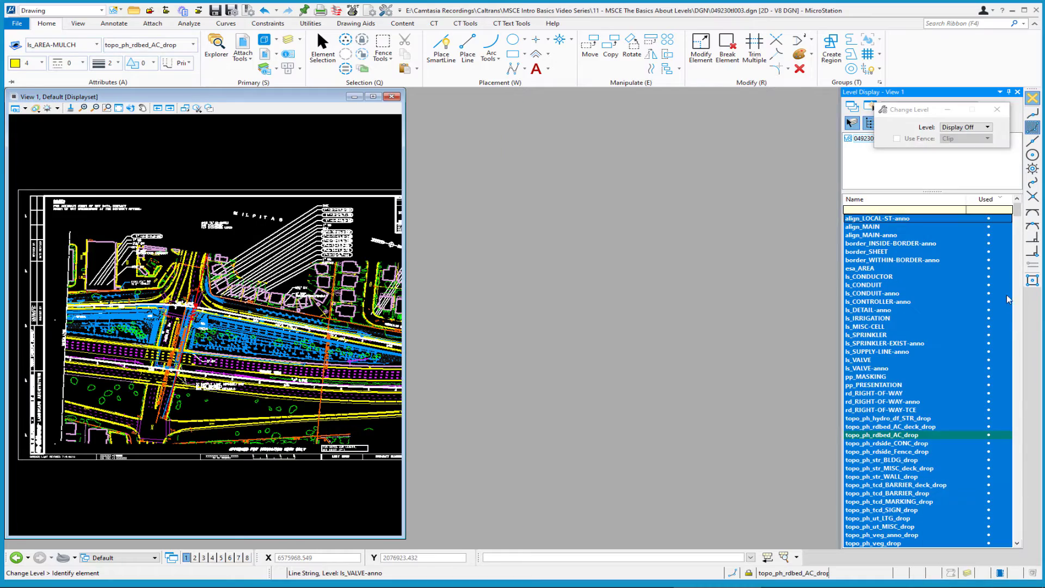
left_click_drag(959, 110, 764, 100)
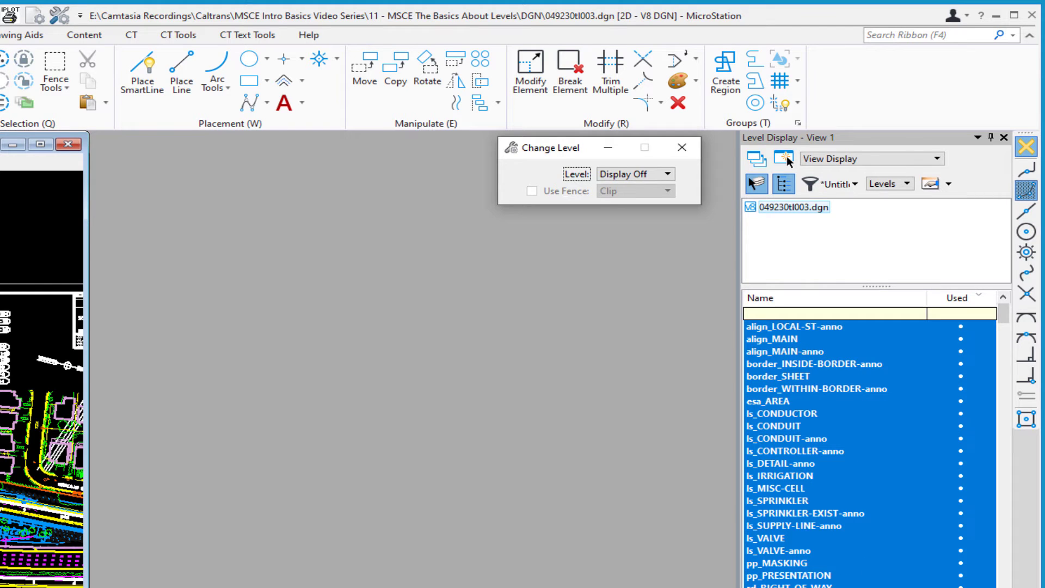
Auto-hide the docked Level Display dialog, pin it open again, and float it beside View 1.
left_click(991, 138)
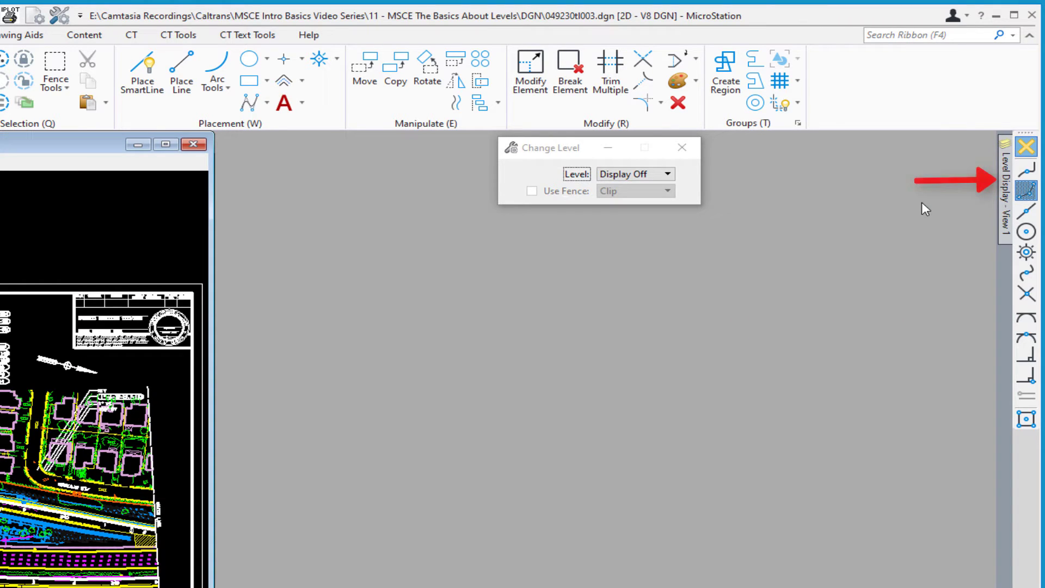
mouse_move(1008, 200)
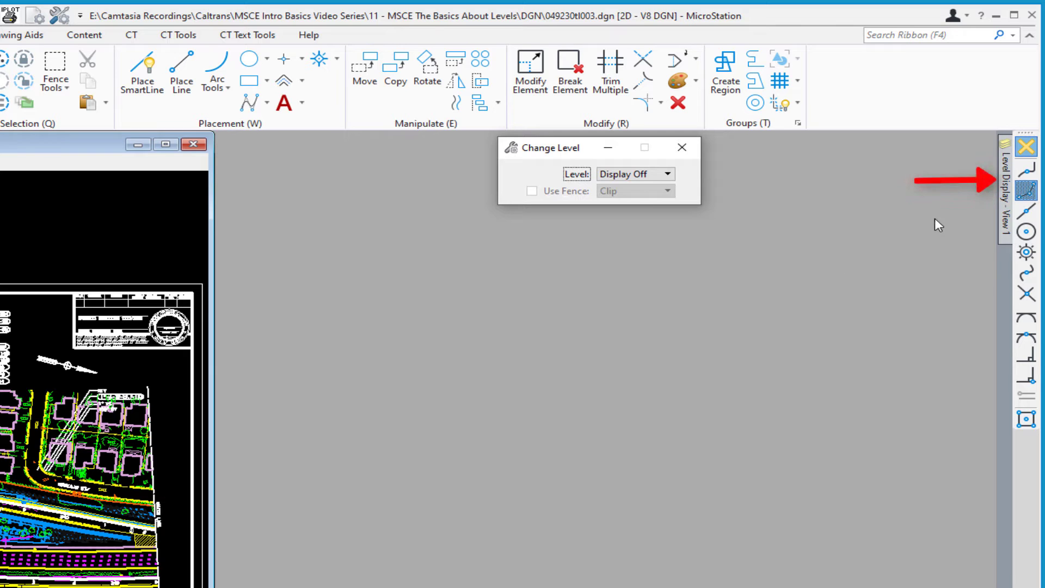
left_click(1007, 210)
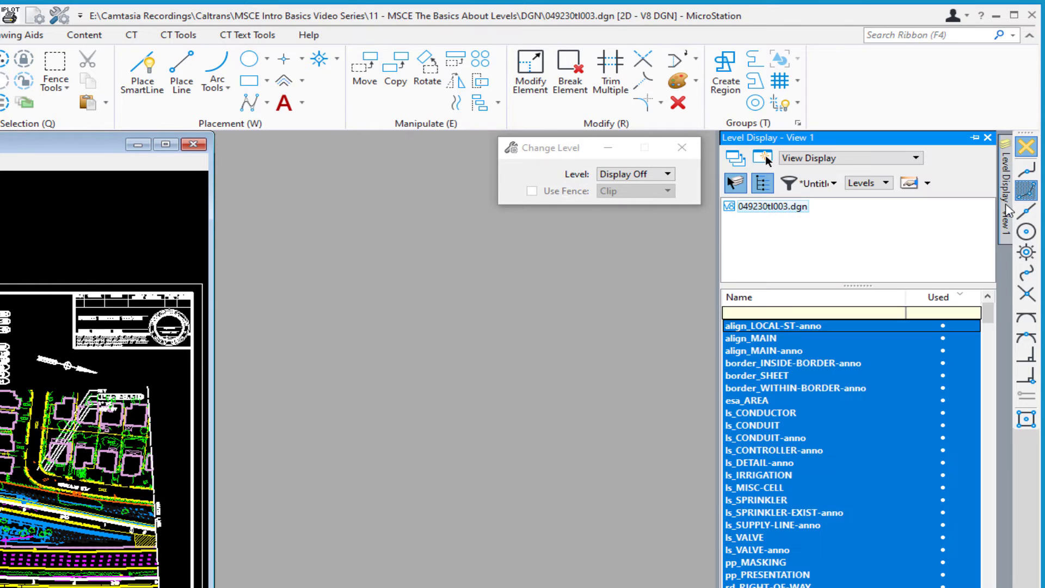
left_click(975, 138)
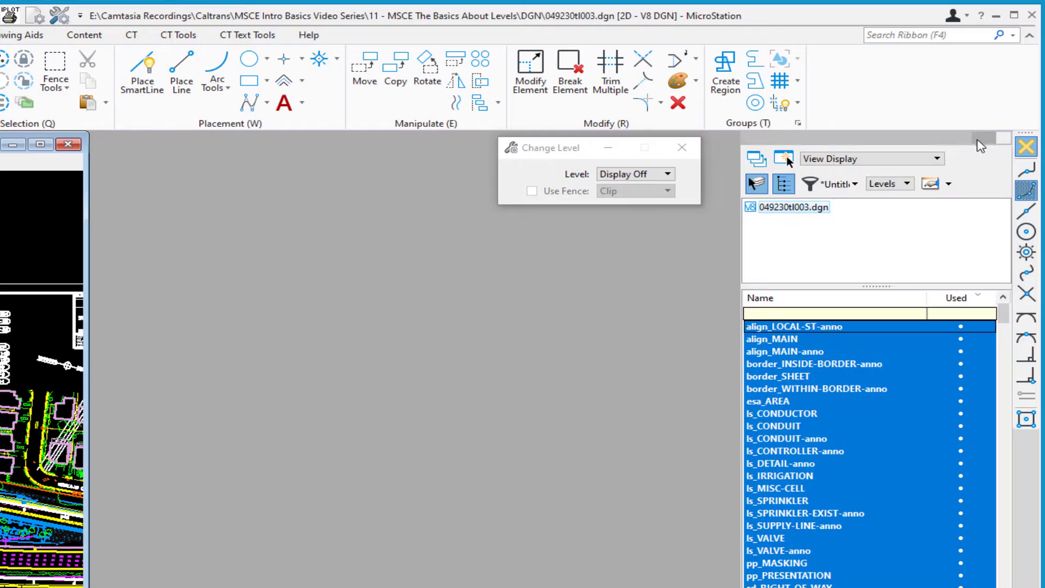
left_click_drag(930, 141, 384, 153)
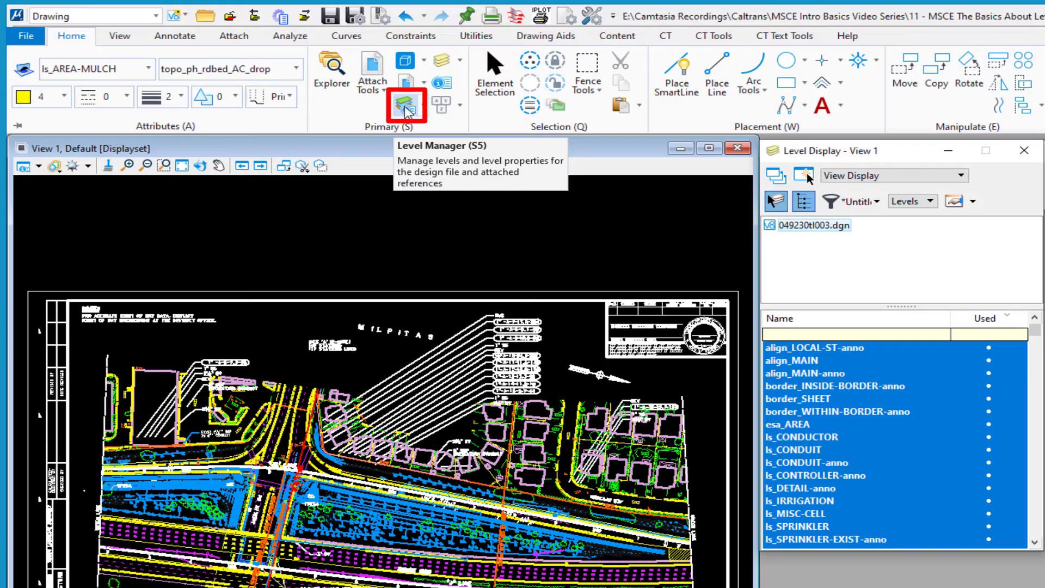
Open Level Manager, and reset the Level Display list filter to (none).
left_click(406, 109)
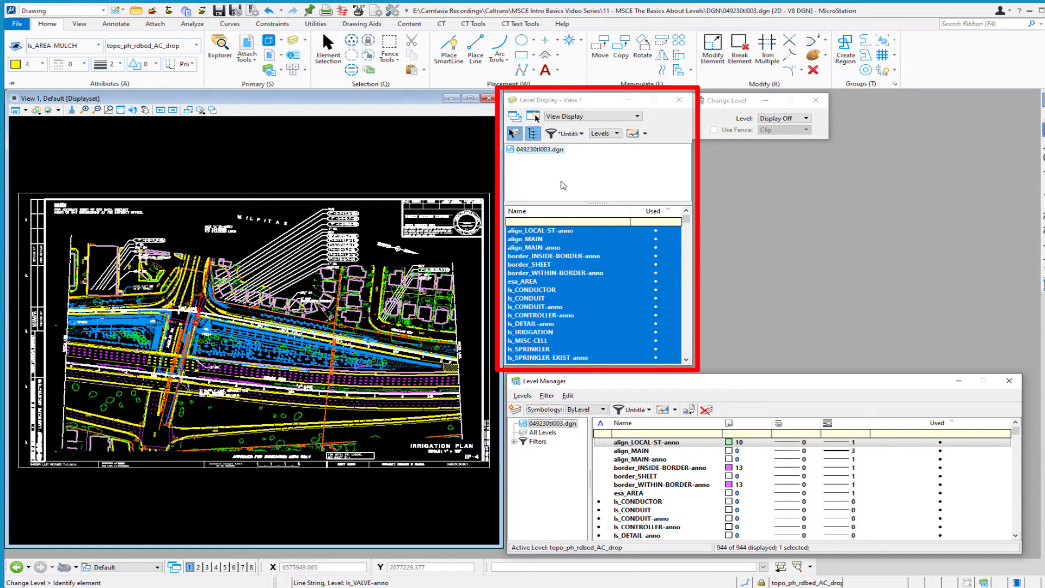
left_click(575, 134)
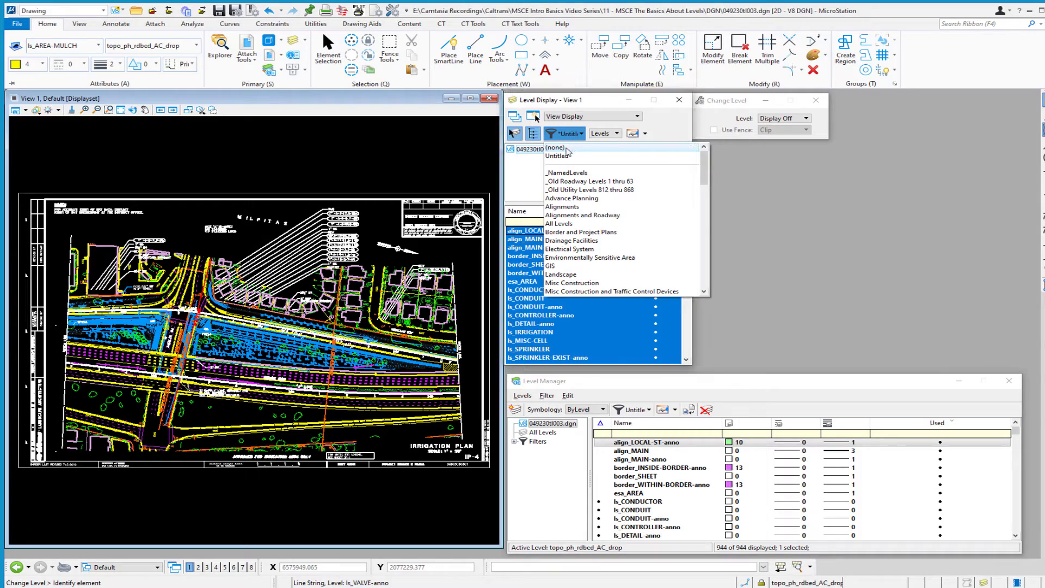
left_click(558, 148)
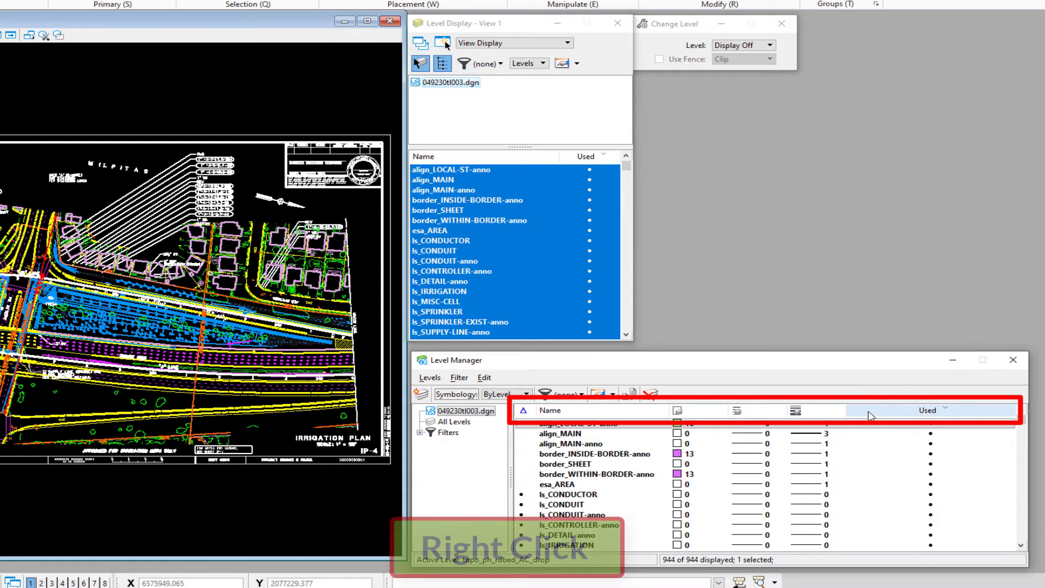
Add the Global Display and Global Freeze columns to the Level Manager list.
right_click(863, 413)
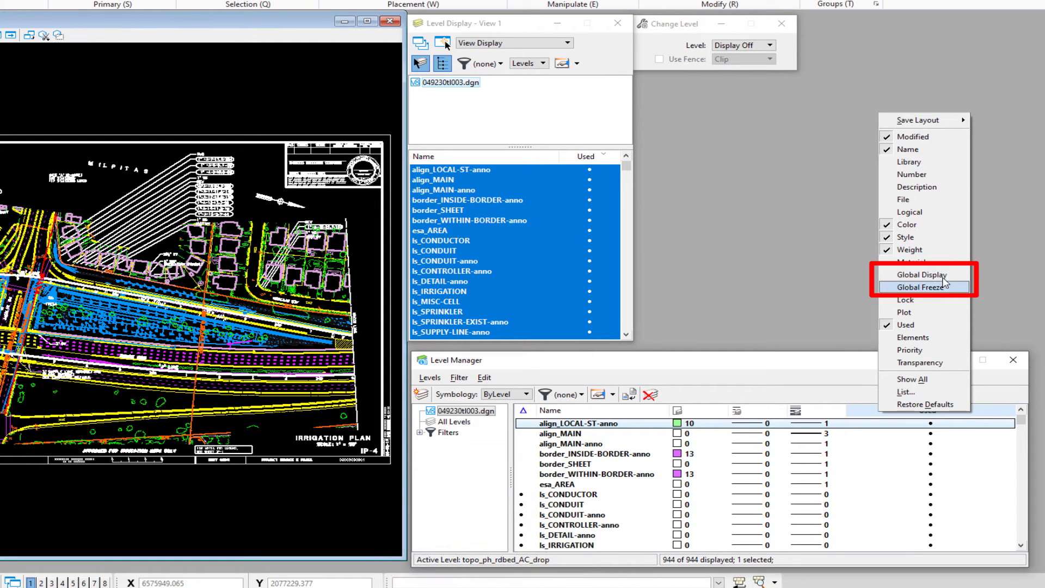
left_click(926, 275)
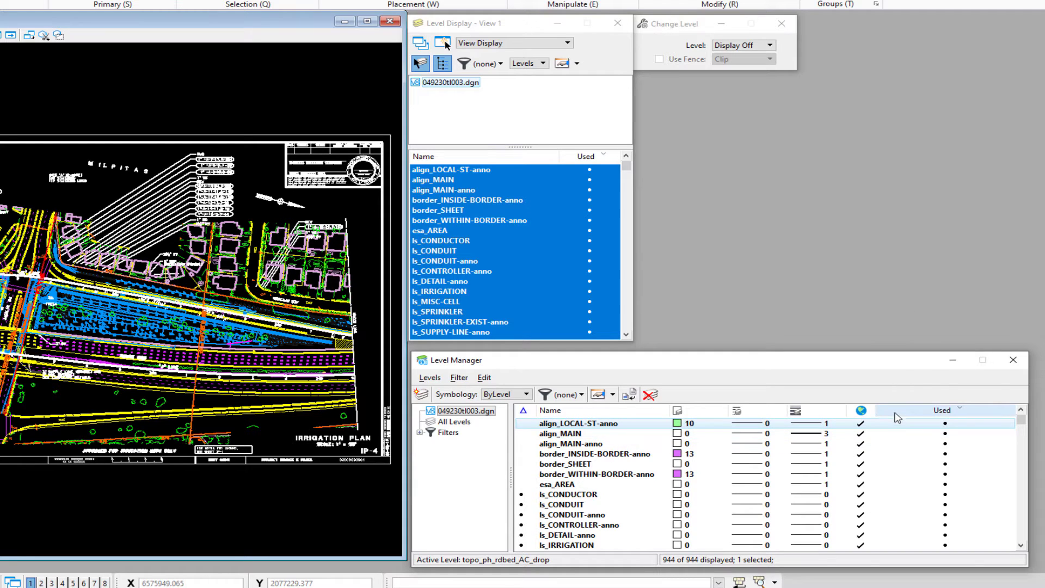
right_click(896, 415)
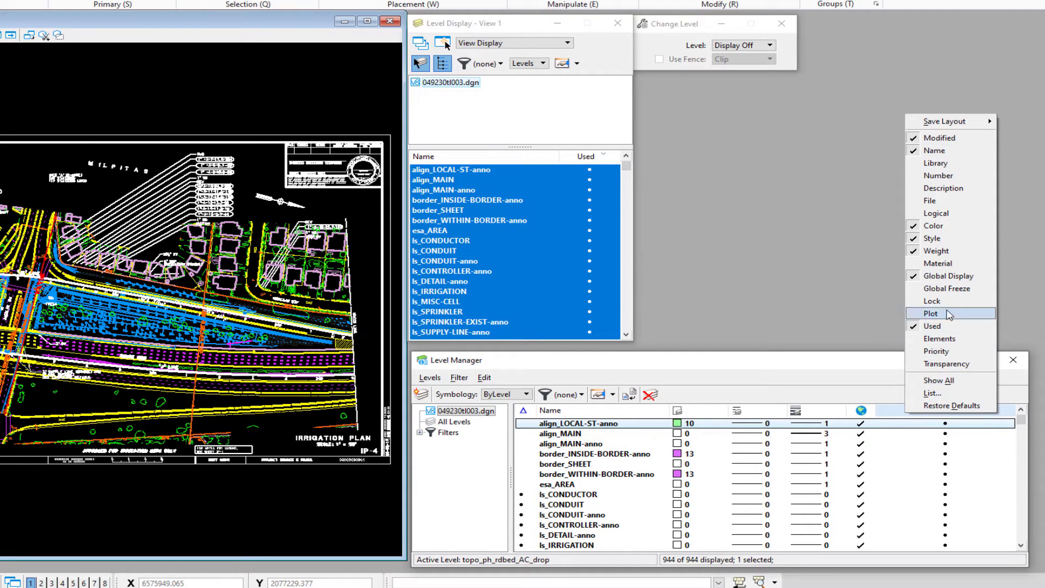
left_click(946, 291)
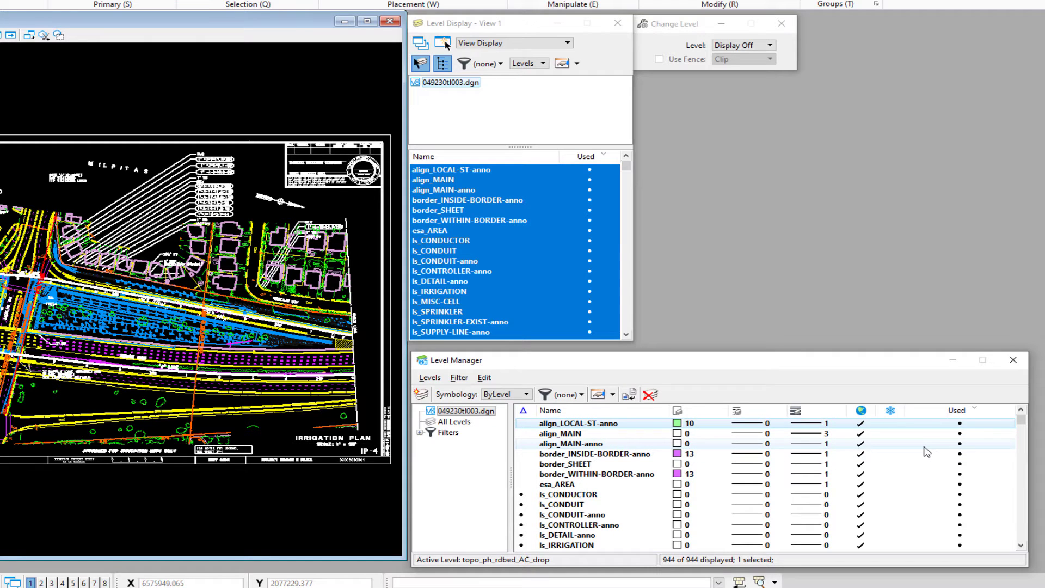
Switch the Level Display mode to Global Display, and open View 2.
left_click(492, 42)
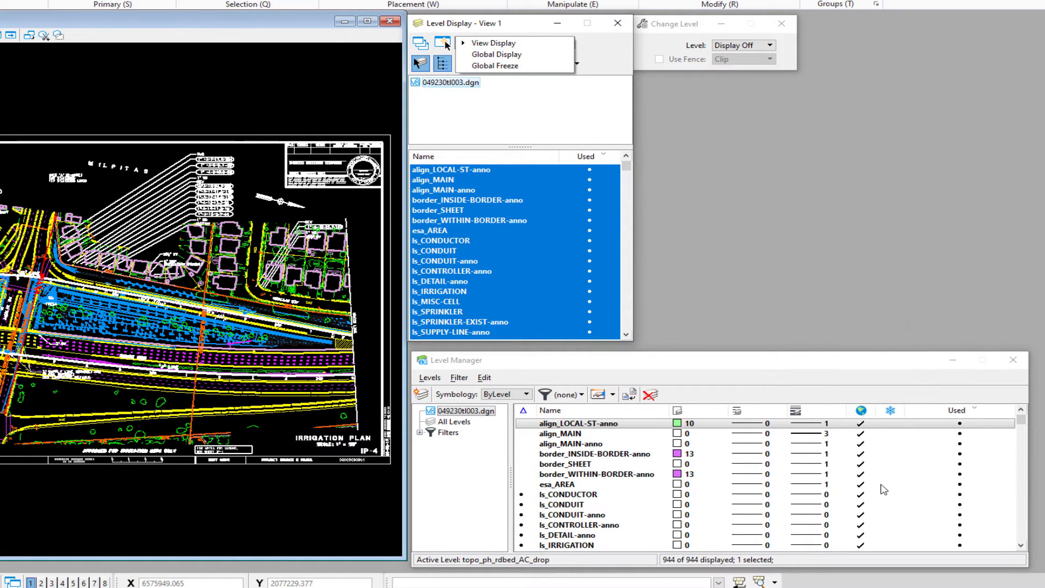
left_click(506, 57)
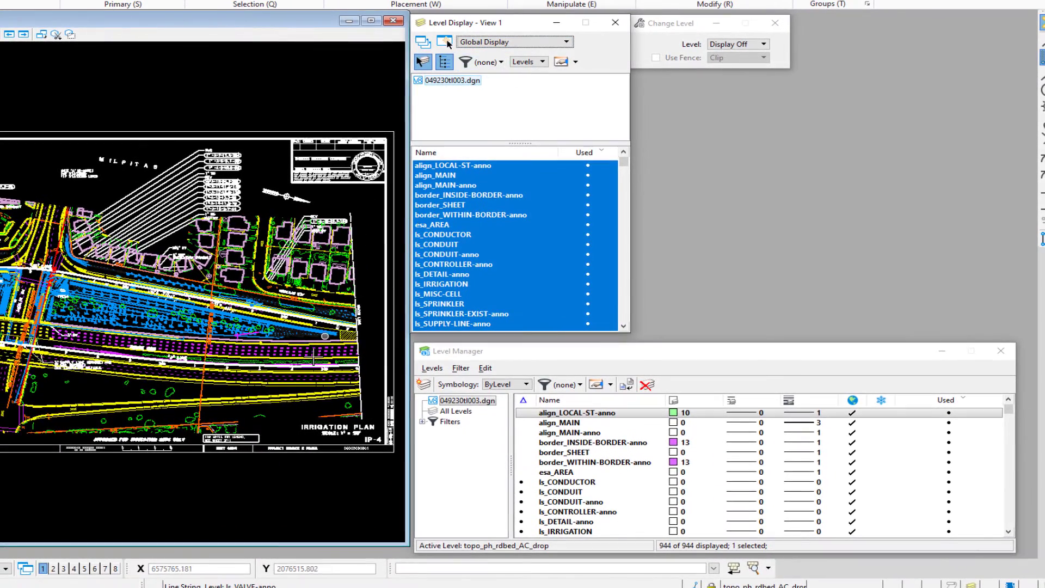
left_click(54, 569)
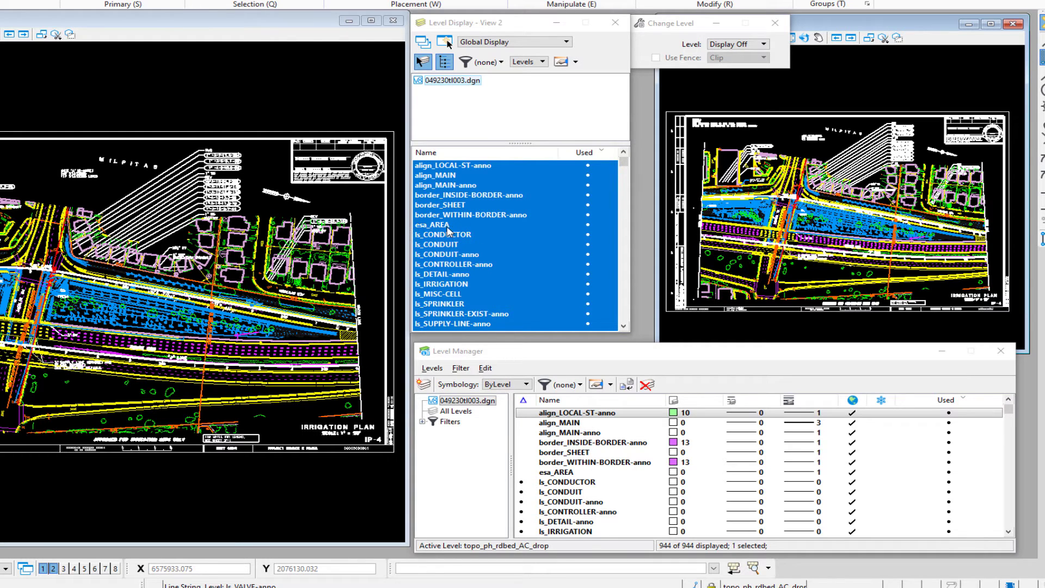
Turn off the global display of levels esa_AREA through ls_SPRINKLER-EXIST-anno, and try to turn it back on in Level Display.
left_click_drag(446, 226, 445, 316)
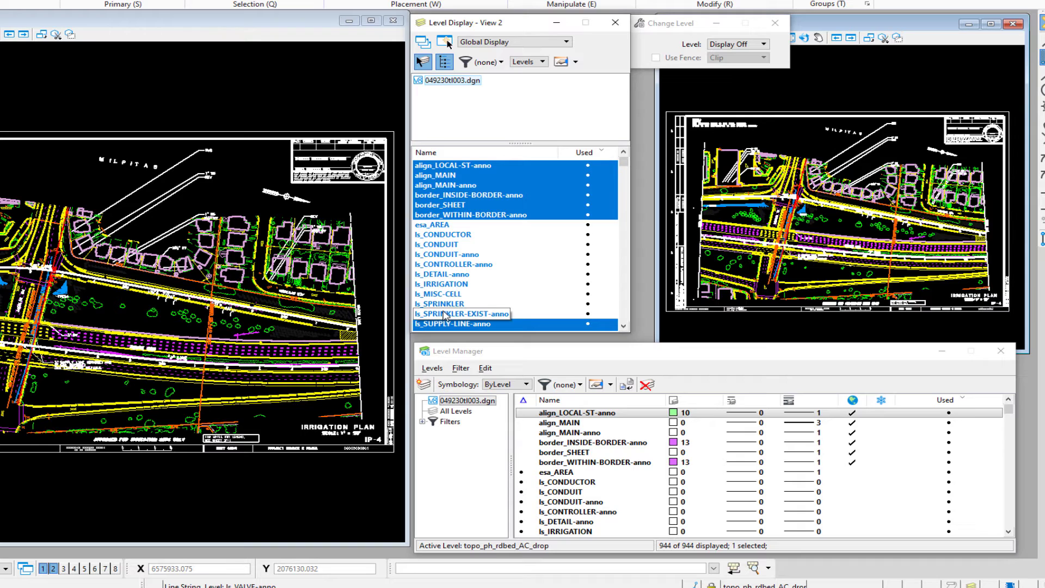
left_click_drag(452, 225, 457, 318)
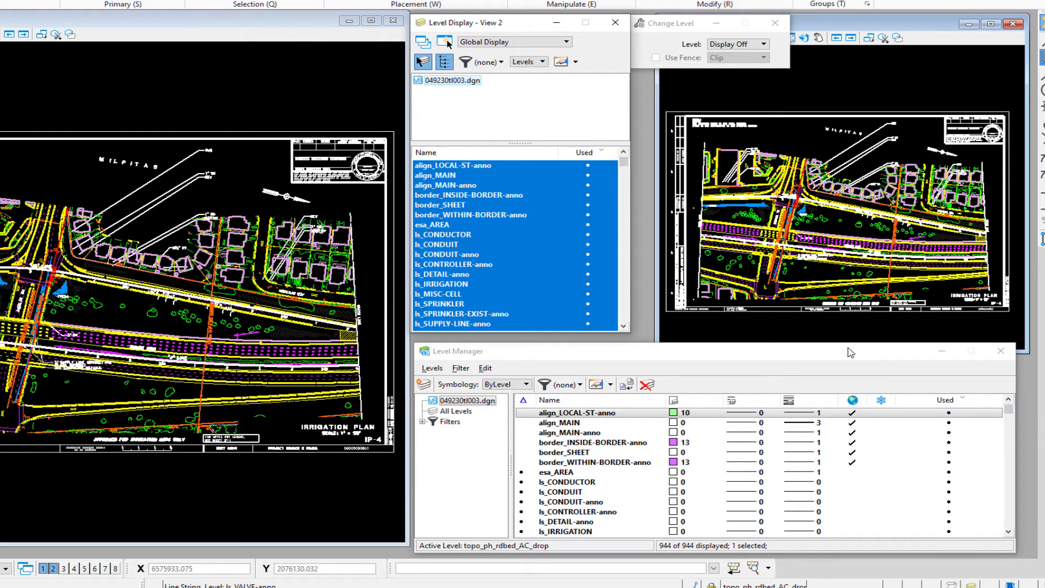
Turn the global display of levels esa_AREA through ls_SPRINKLER-EXIST-anno back on in Level Manager.
left_click_drag(846, 344, 848, 240)
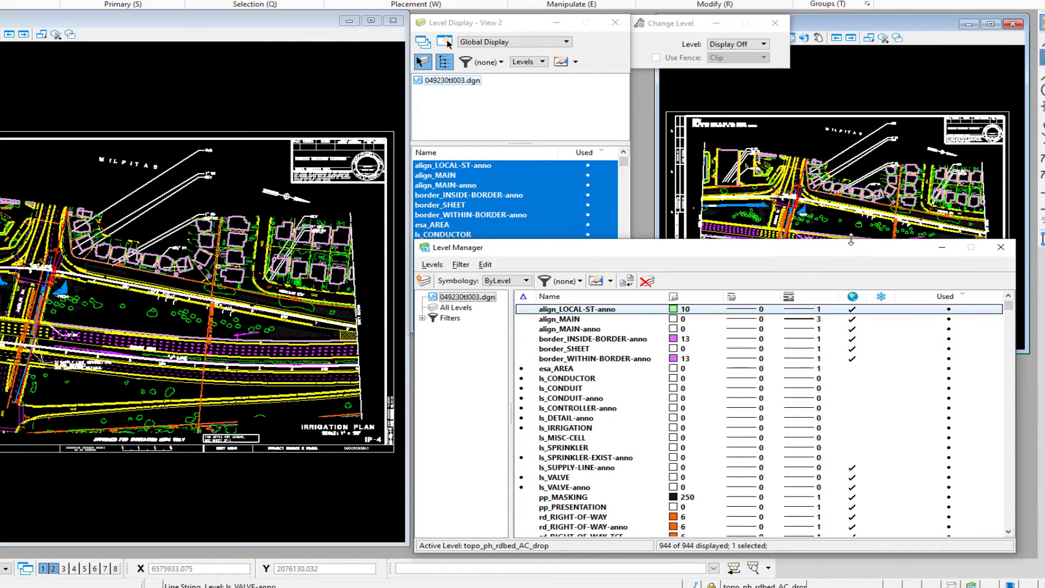
left_click(853, 370)
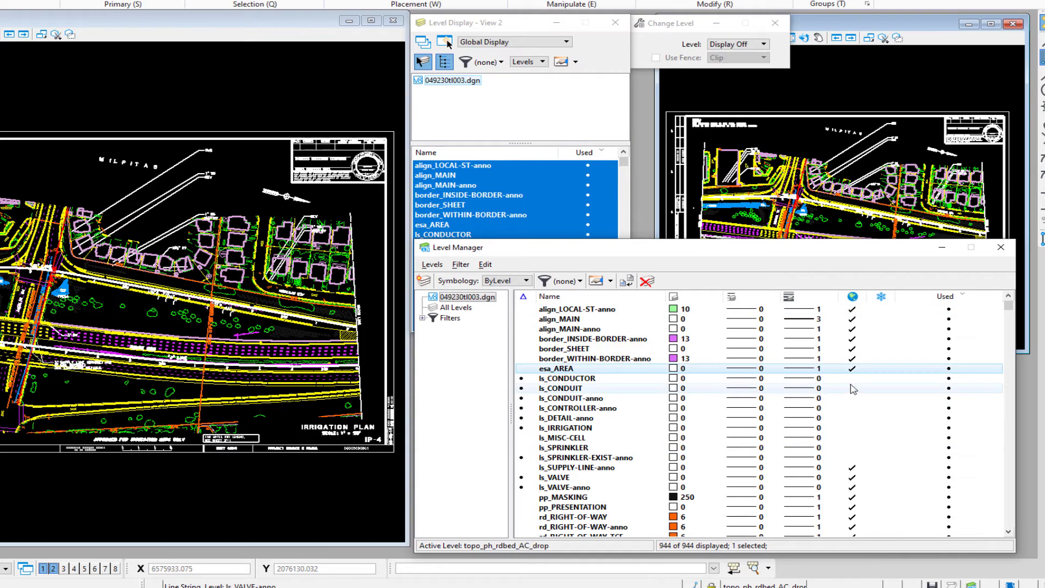
left_click(852, 458, "shift")
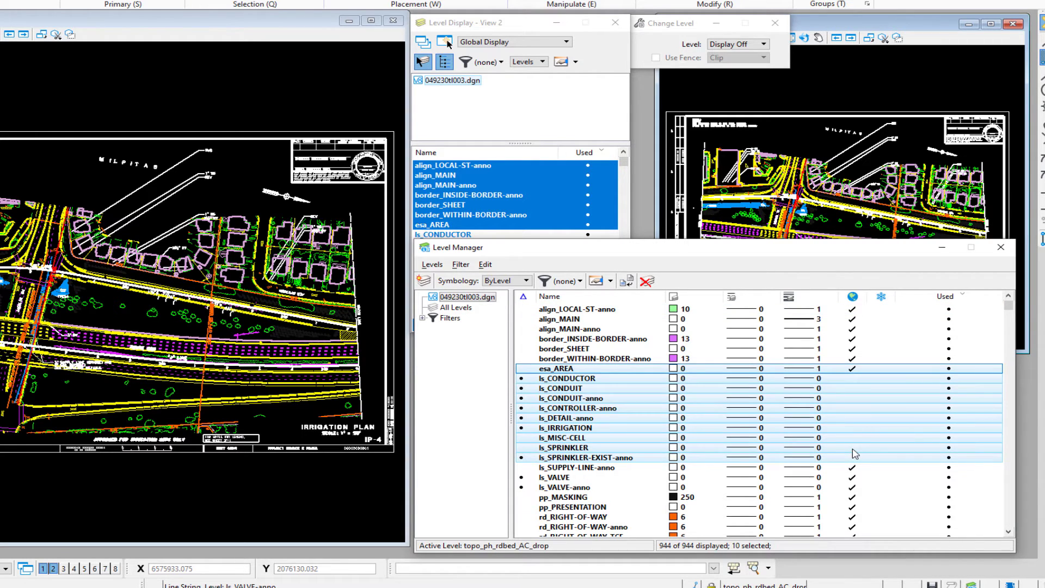
left_click(855, 454)
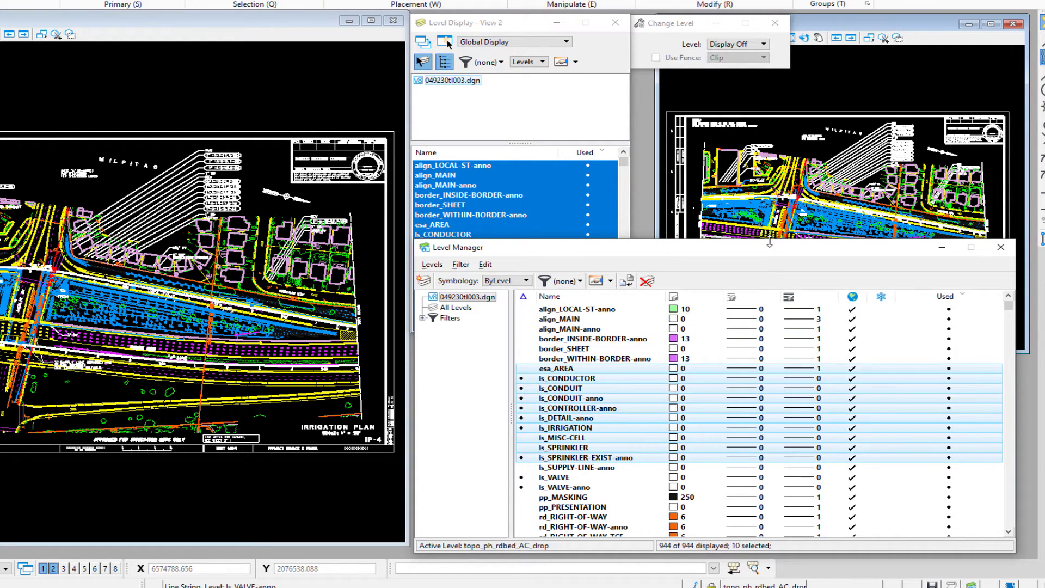
left_click_drag(769, 243, 780, 345)
Switch the Level Display mode to Global Freeze, and freeze levels ls_CONDUCTOR through ls_CONTROLLER-anno.
left_click(493, 42)
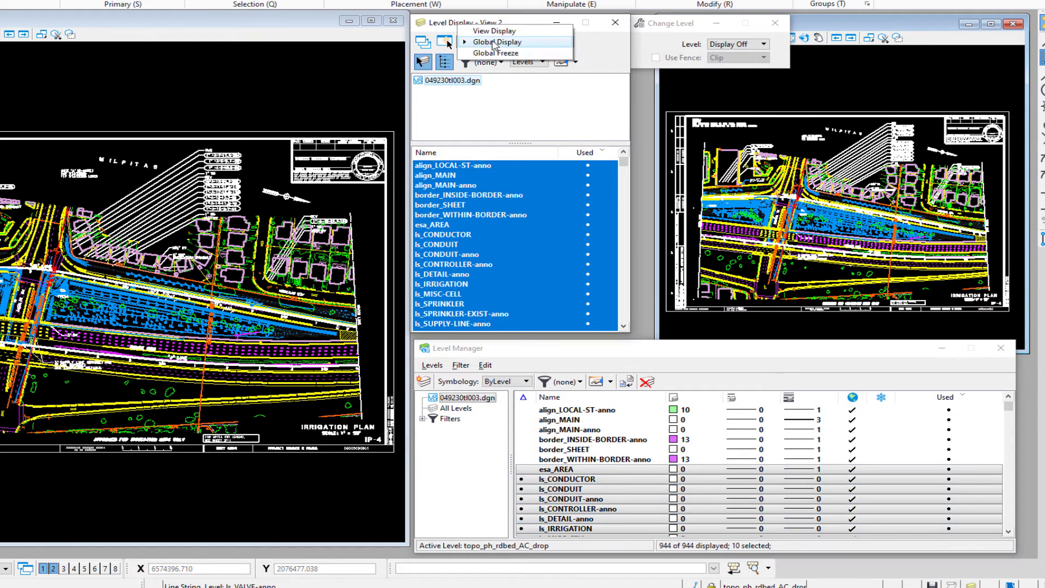
left_click(502, 53)
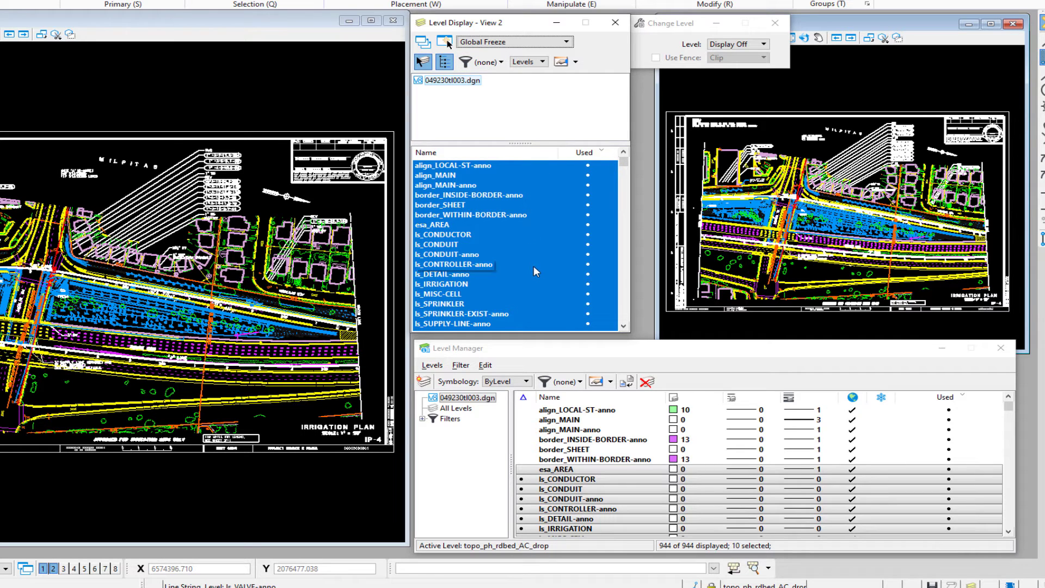
left_click(581, 412)
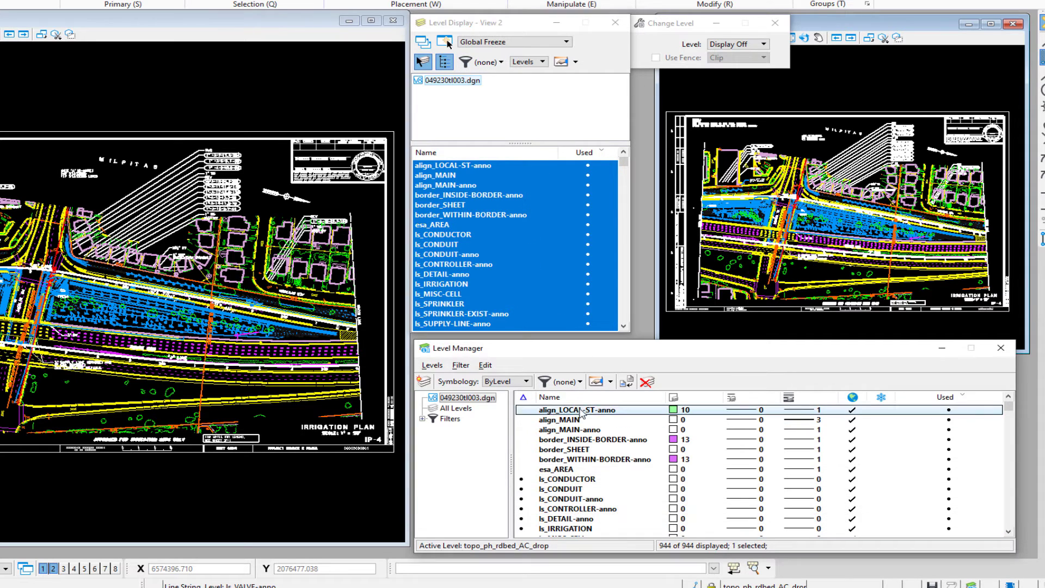
left_click(486, 42)
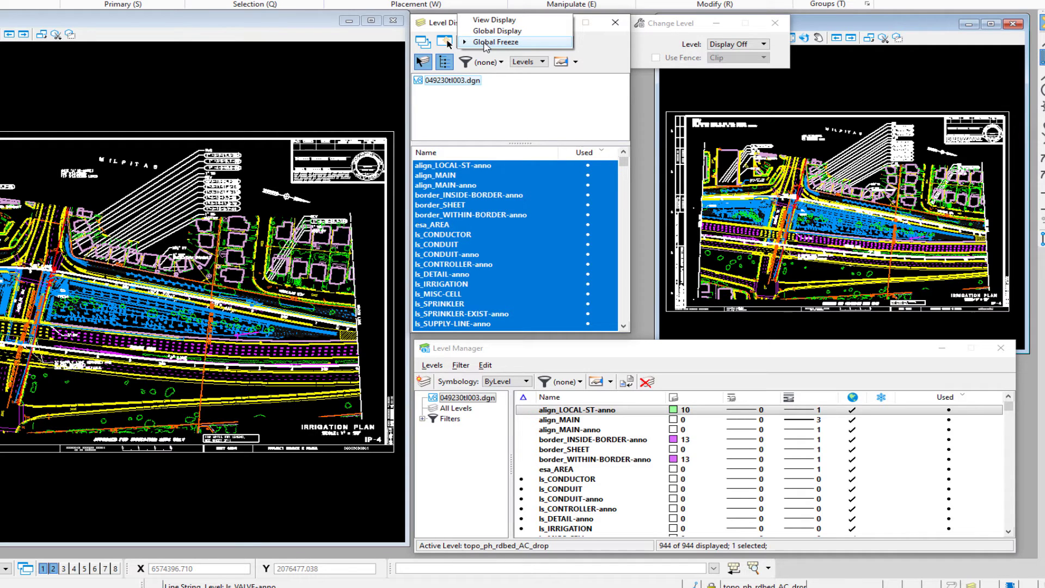
left_click(486, 43)
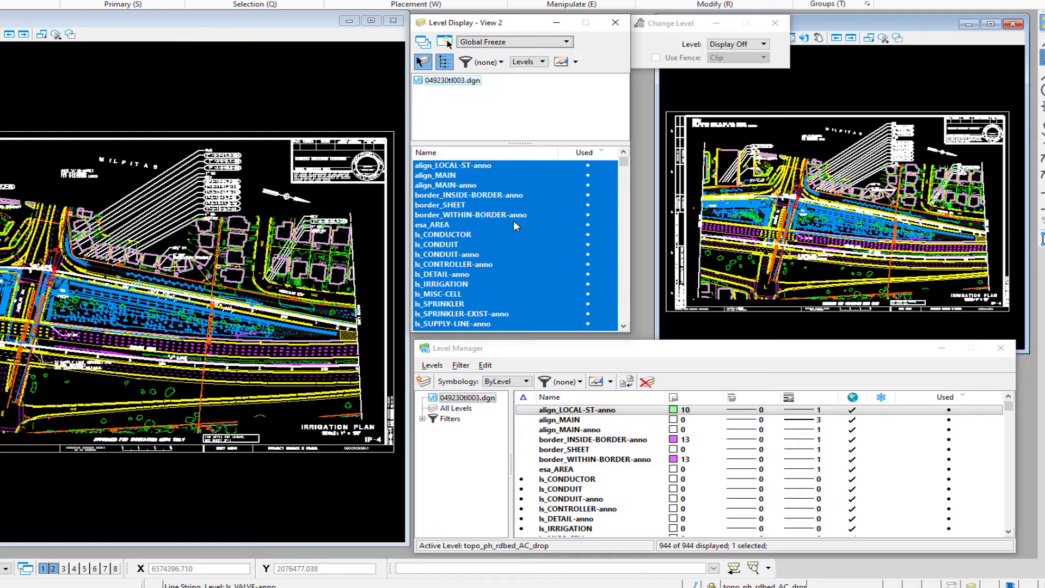
left_click_drag(448, 236, 449, 262)
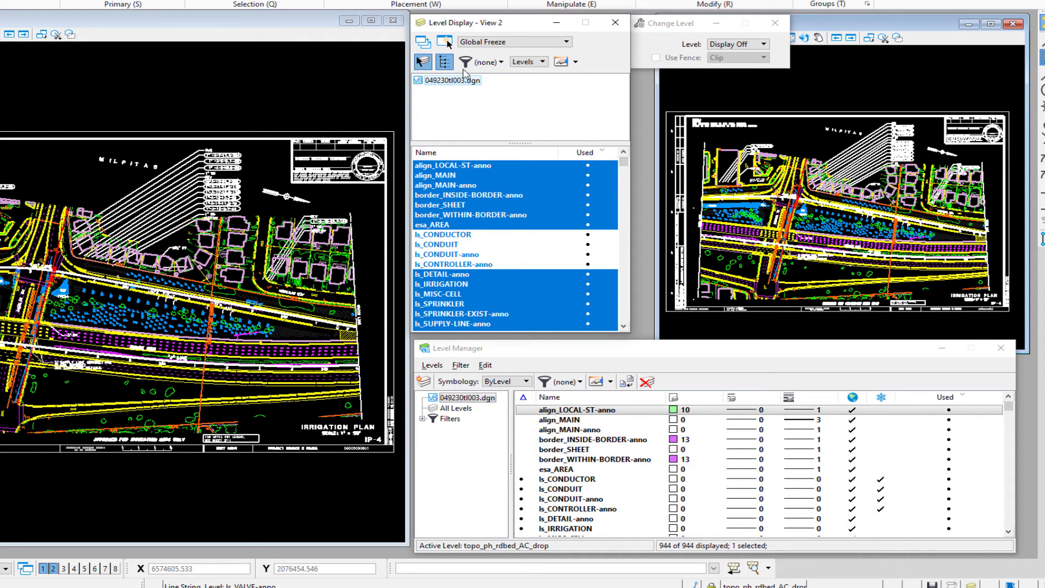
Check the frozen levels in View Display mode, and thaw ls_CONDUCTOR through ls_CONTROLLER-anno in Global Freeze mode.
left_click(508, 48)
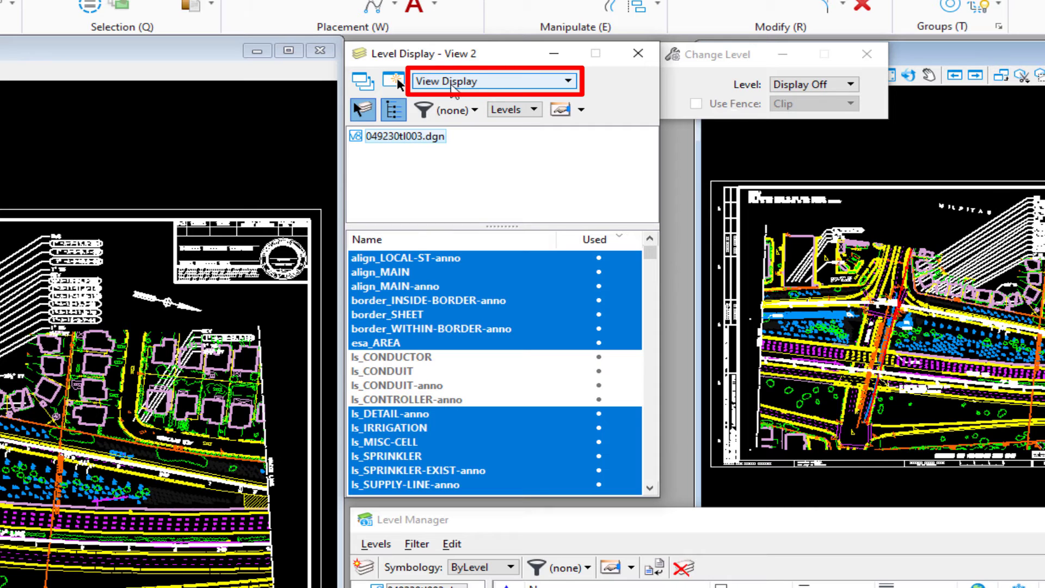
left_click(495, 83)
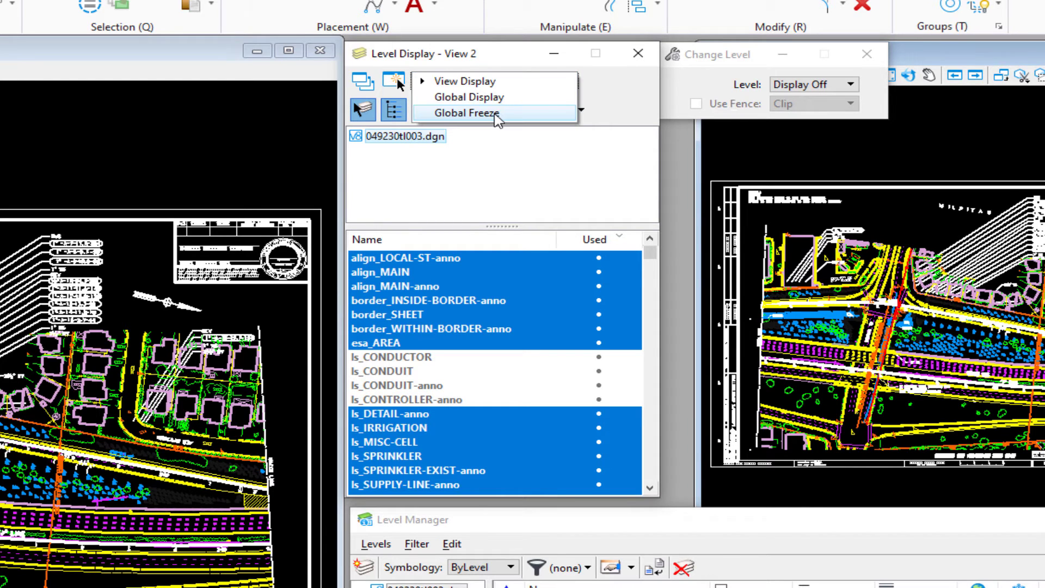
left_click(497, 113)
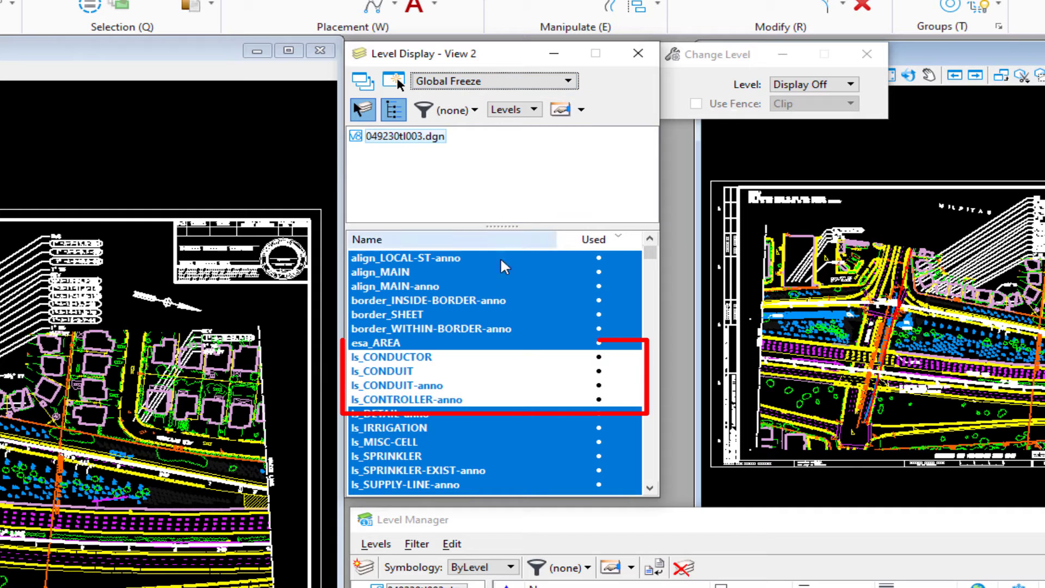
left_click_drag(426, 359, 422, 401)
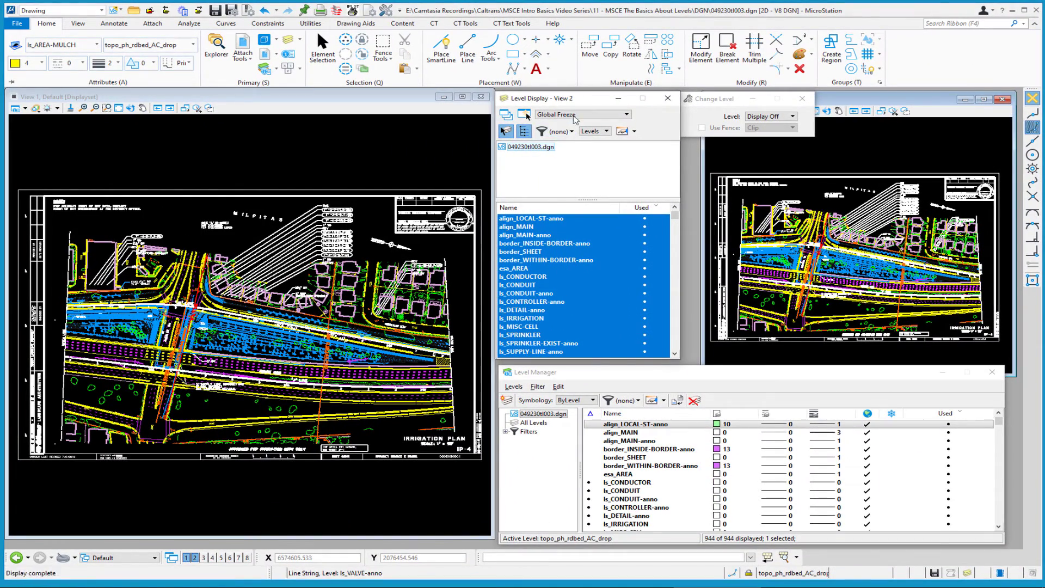
Switch Level Display to View Display mode, and turn levels border_SHEET through ls_SPRINKLER-EXIST-anno off and back on in View 2.
left_click(574, 116)
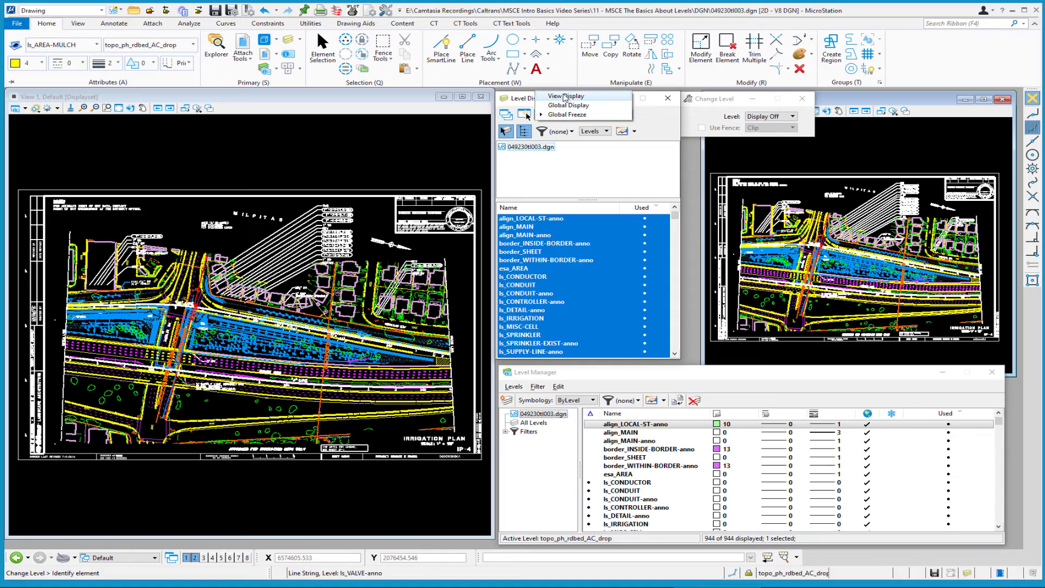
left_click(564, 97)
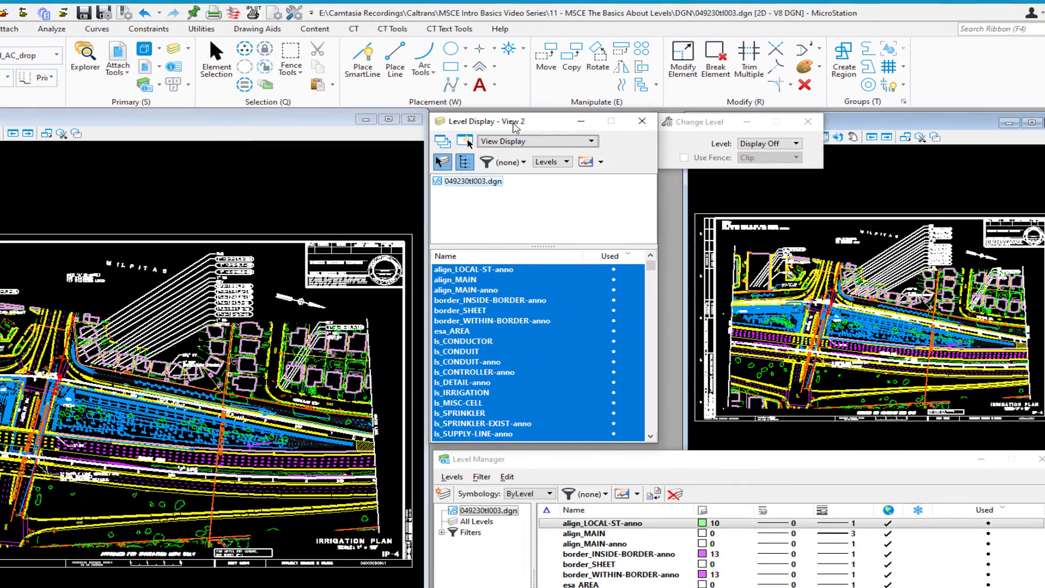
left_click_drag(714, 122, 958, 154)
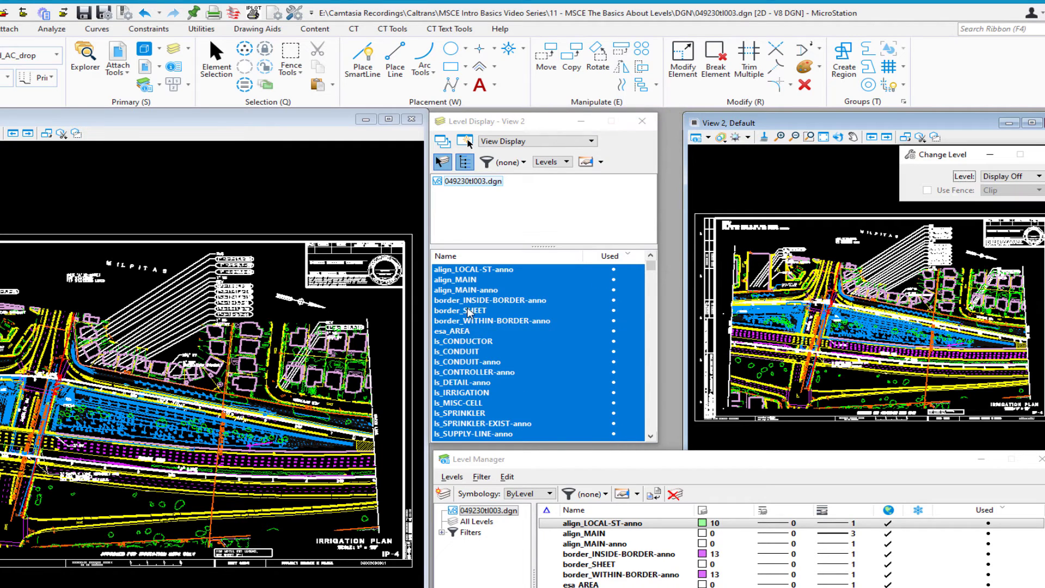
left_click_drag(468, 310, 464, 428)
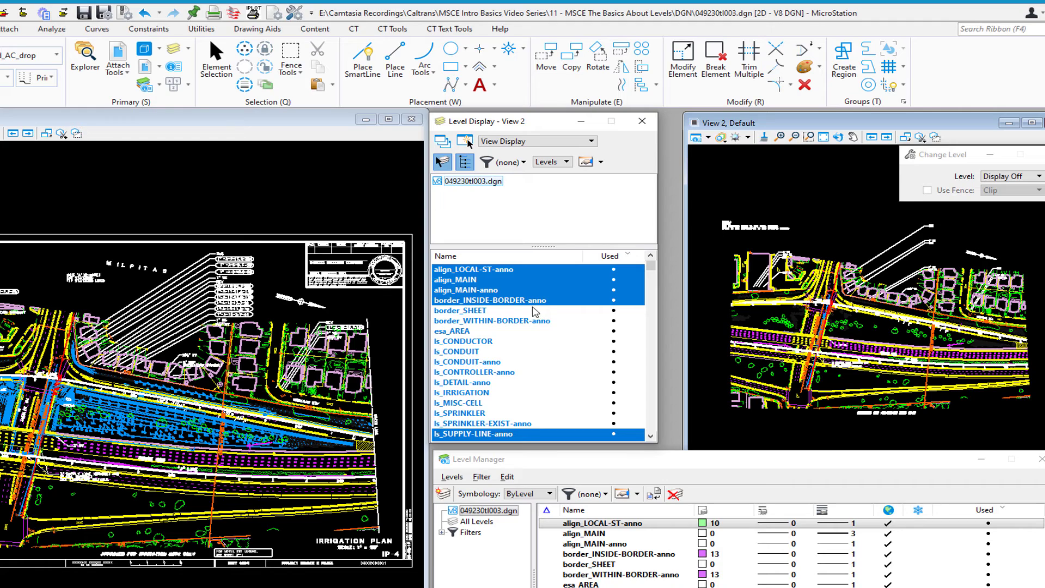
left_click_drag(538, 311, 516, 425)
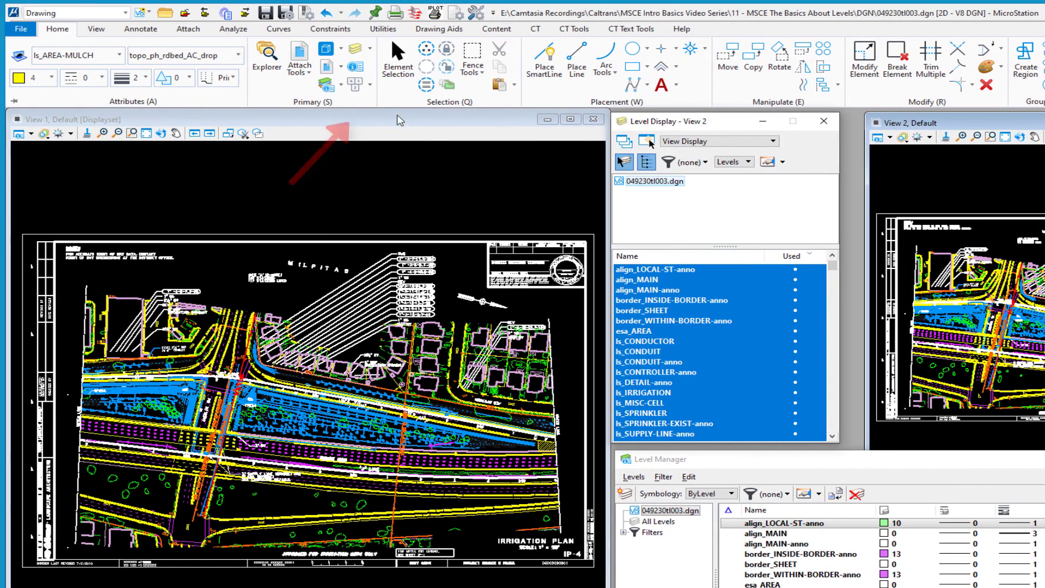
Make View 1 active, and disable Follow Active View in the Level Display settings to use the numbered view toggles.
left_click(397, 121)
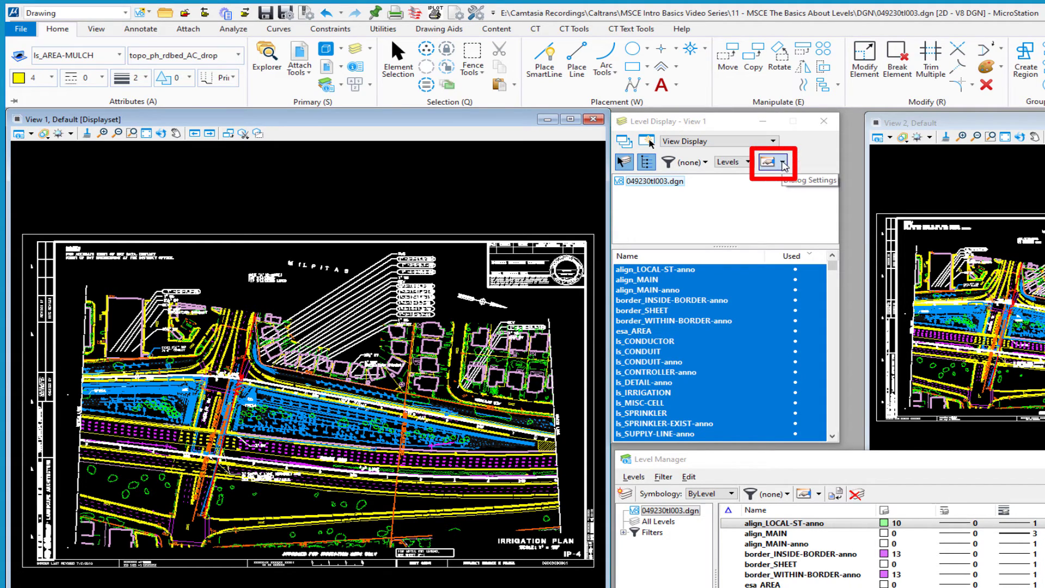
left_click(784, 163)
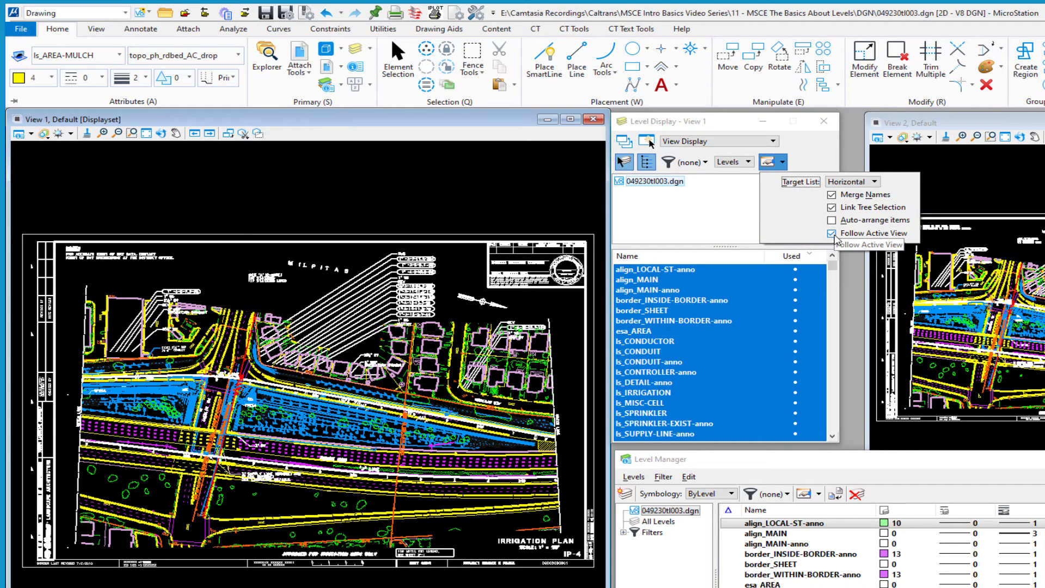
left_click(833, 235)
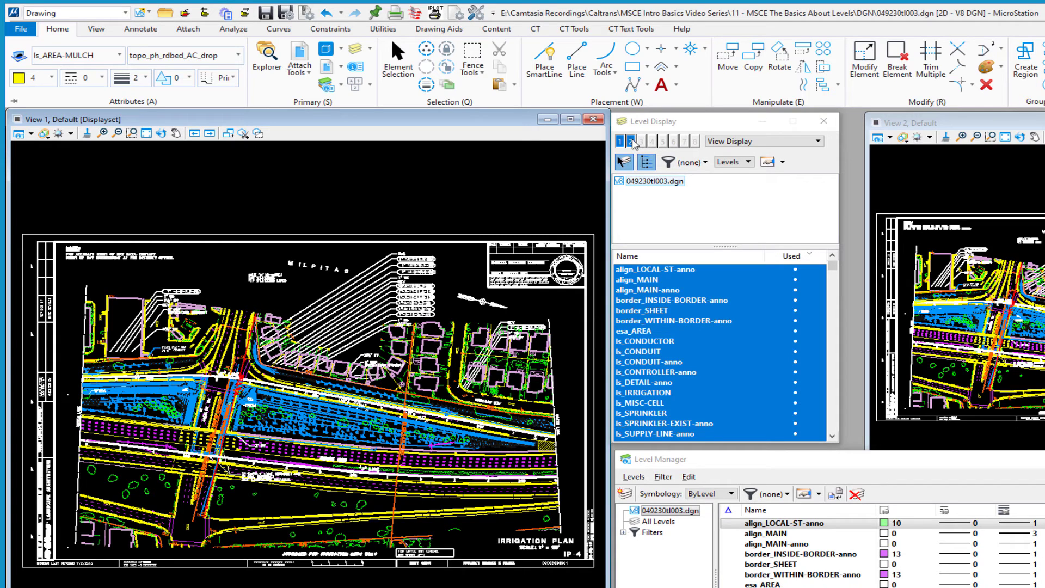
left_click(634, 143)
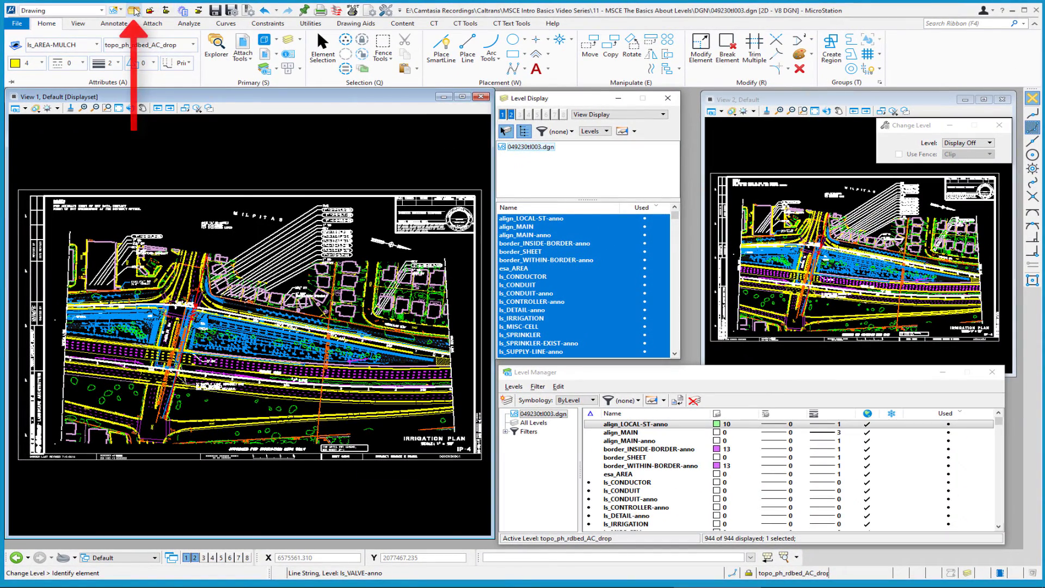
Open 412345ea015.dgn from the 412345 folder, and close Level Manager.
left_click(134, 11)
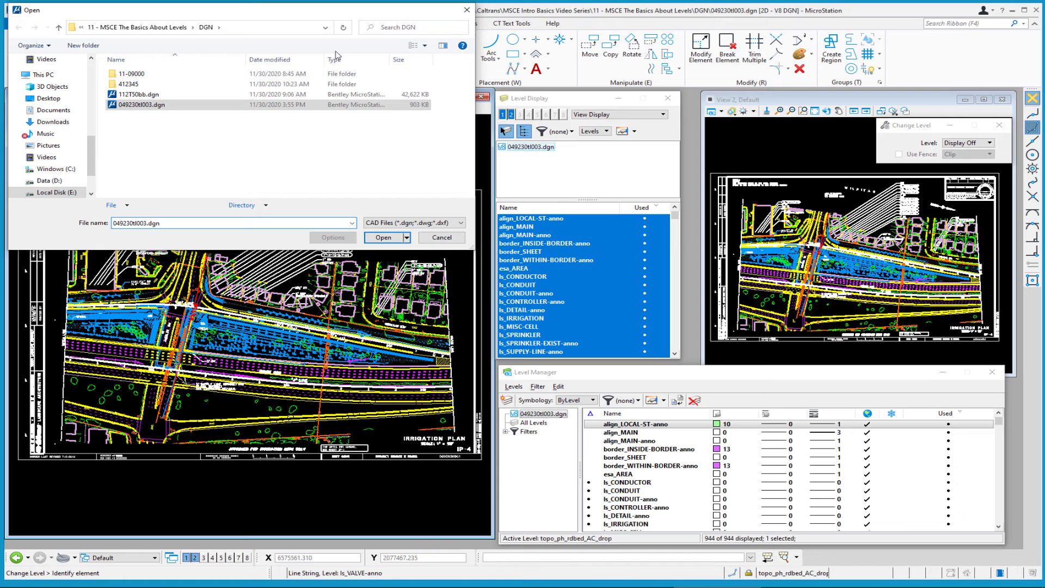
double_click(135, 85)
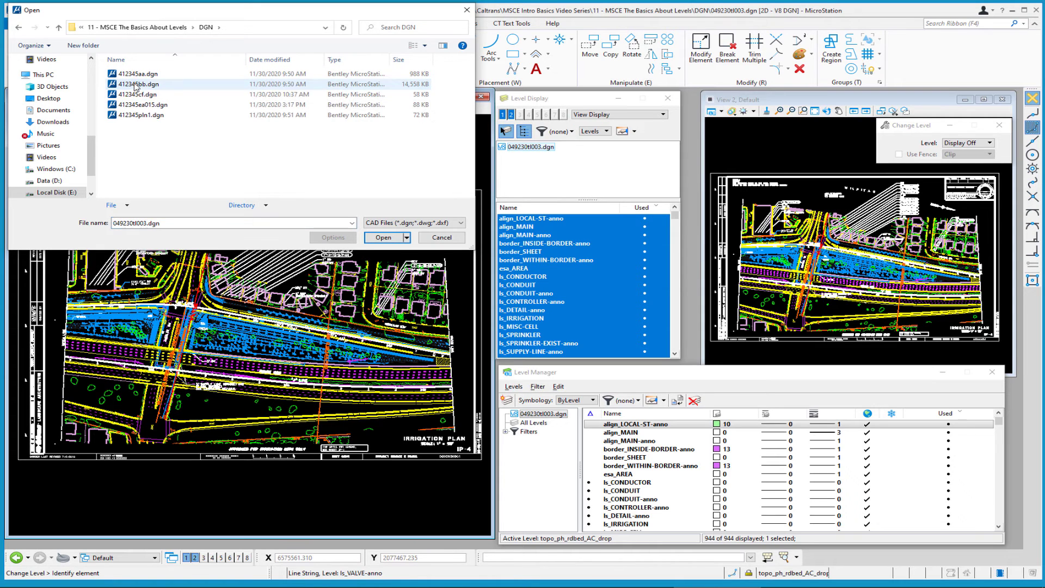
left_click(160, 106)
left_click(383, 238)
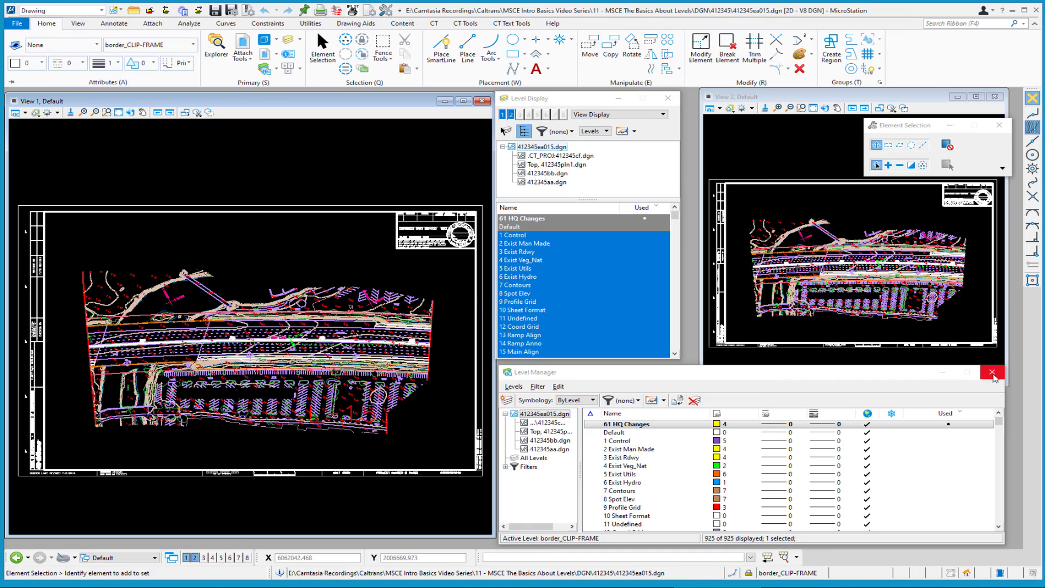
left_click(993, 374)
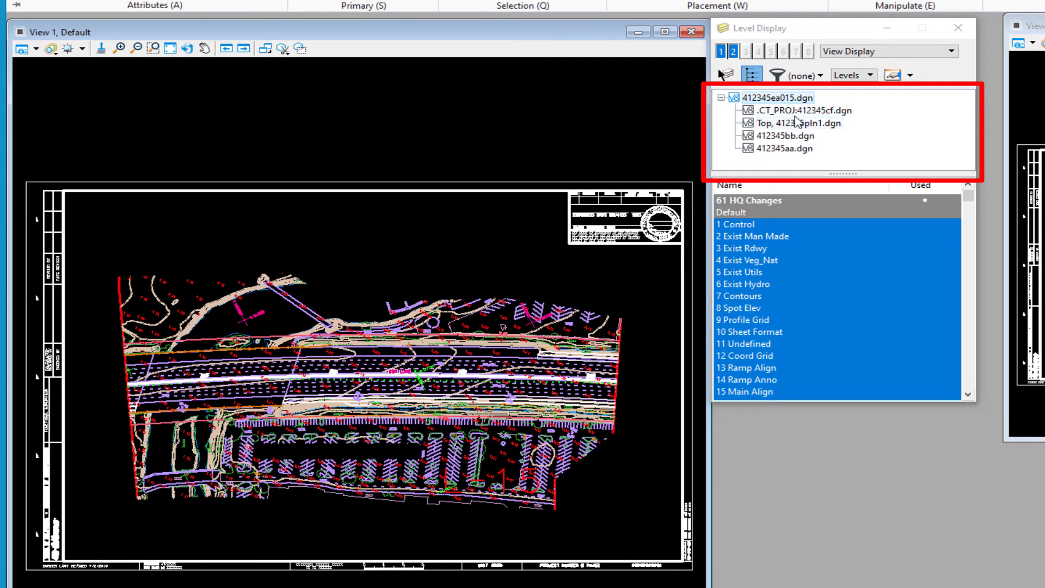
Examine the levels of references 412345aa.dgn and 412345bb.dgn in Level Display, and return to the levels of 412345ea015.dgn.
left_click(795, 150)
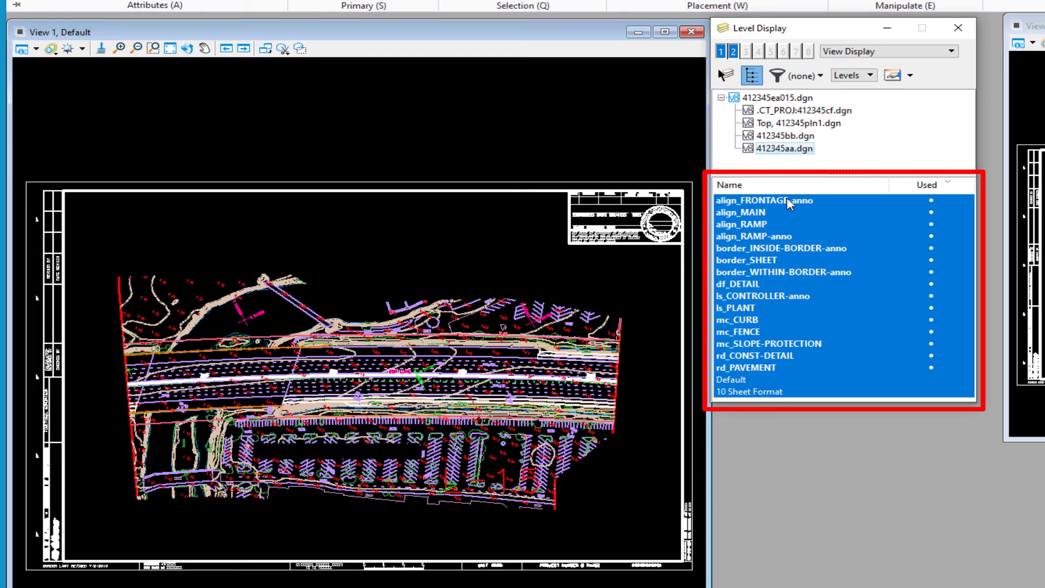
left_click(792, 319)
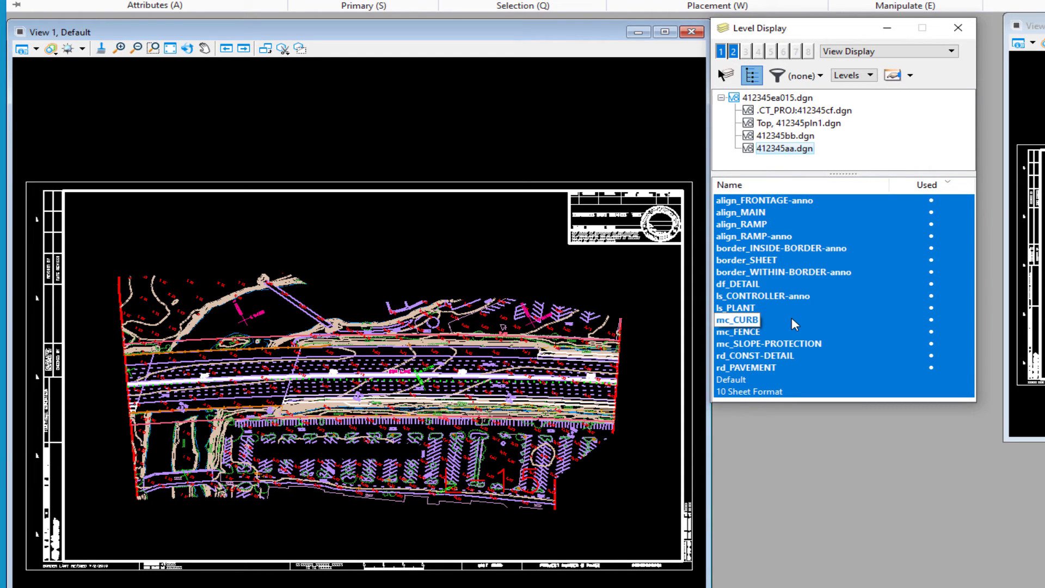
left_click(802, 137)
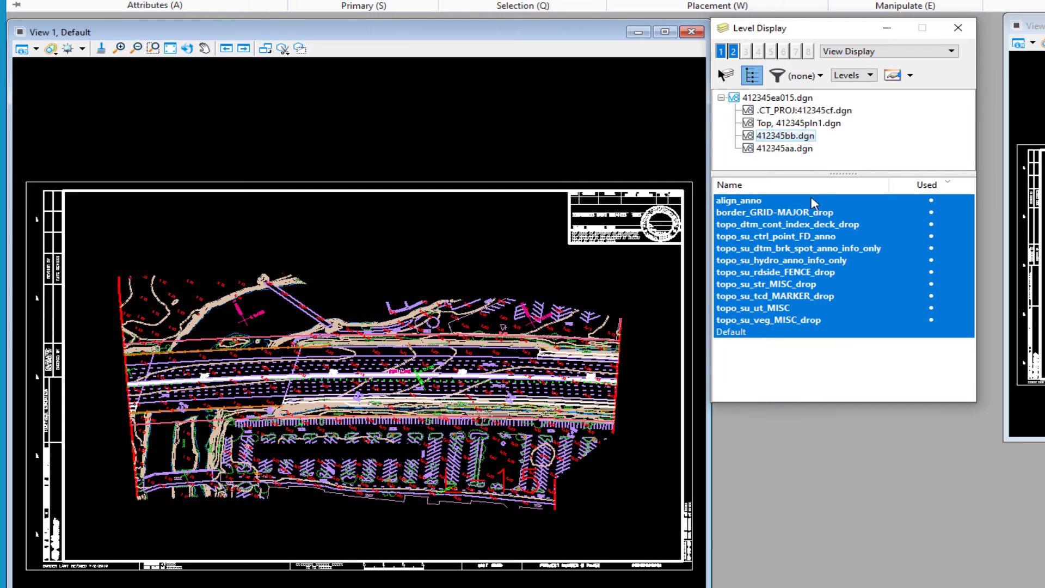
left_click(817, 320)
left_click(799, 98)
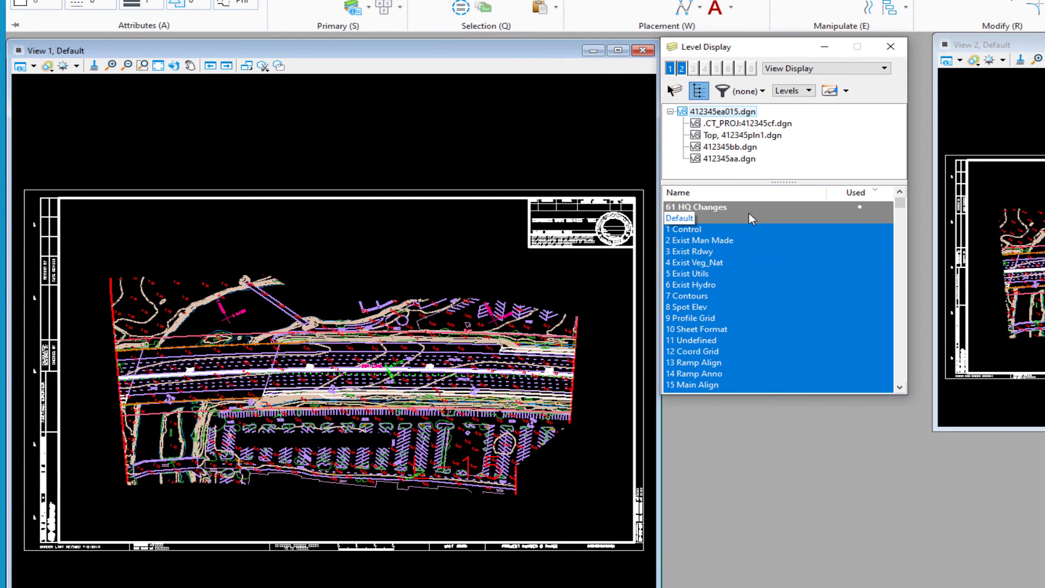
Enable Follow Active View in the Level Display settings, and list the levels of reference 412345bb.dgn.
left_click(845, 93)
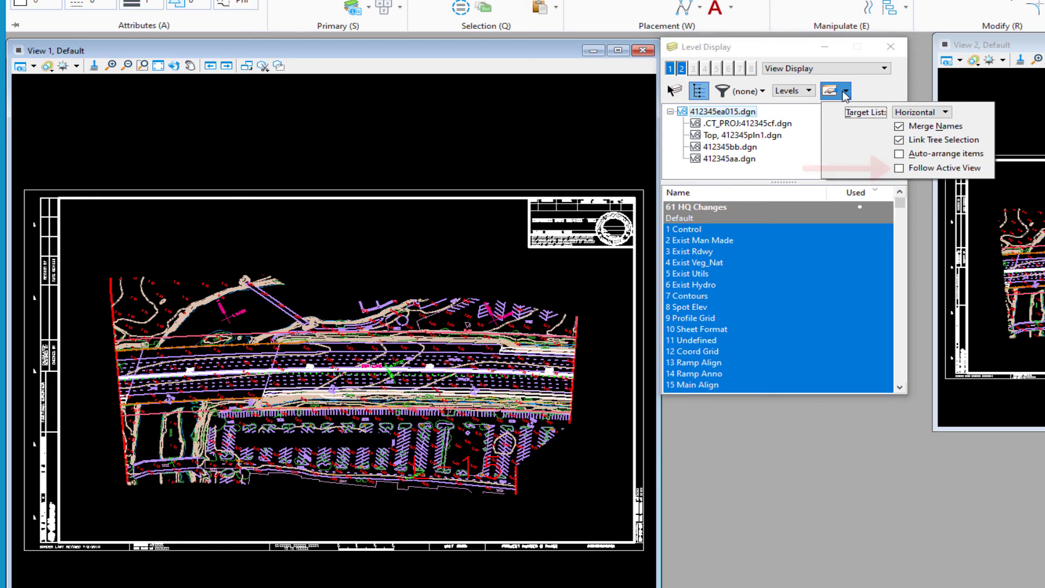
left_click(899, 169)
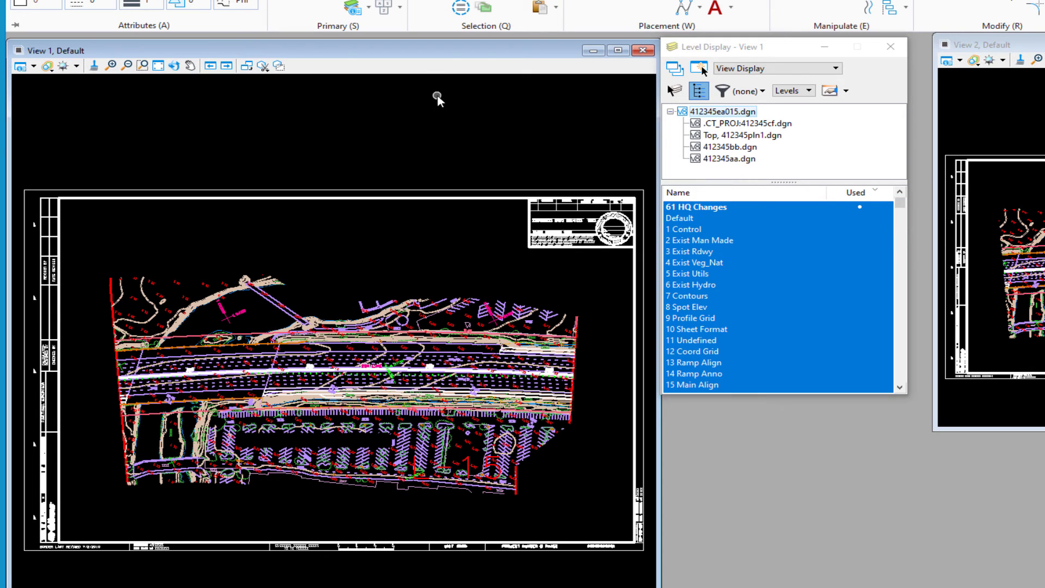
left_click(739, 136)
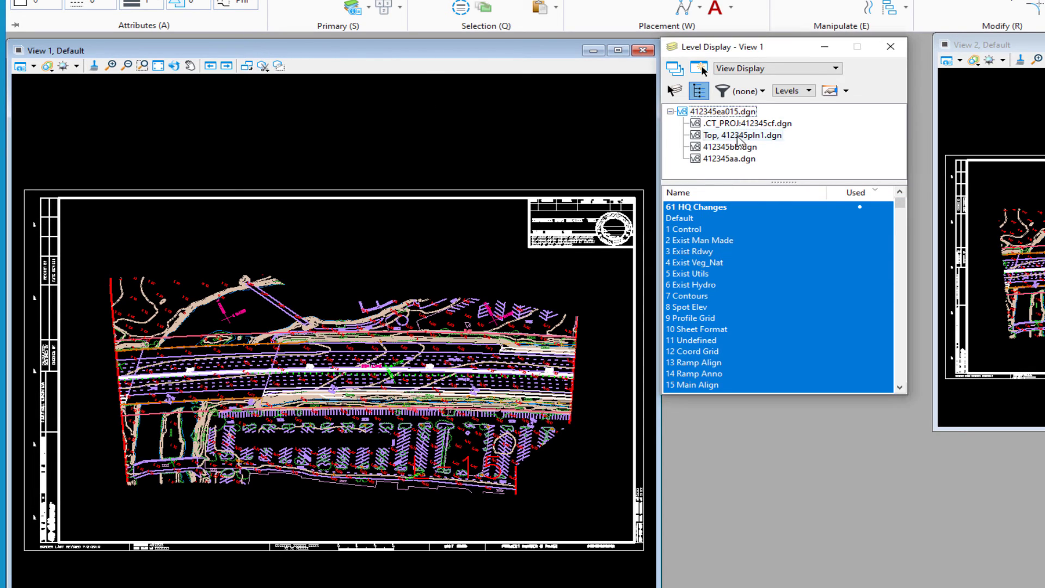
left_click(735, 146)
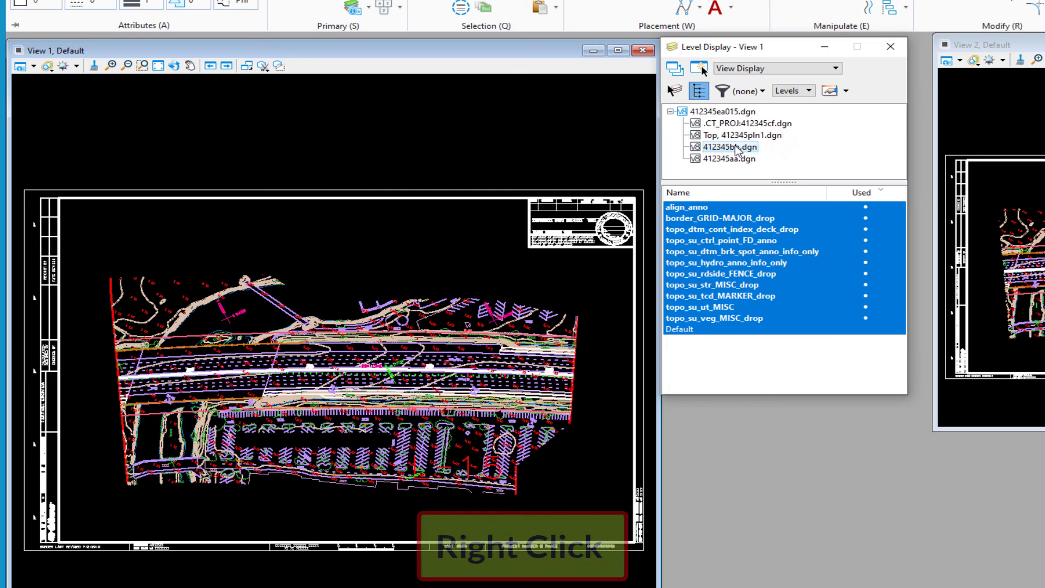
Turn off the display of reference 412345bb.dgn from Level Display, and list the levels of reference 412345aa.dgn.
right_click(753, 151)
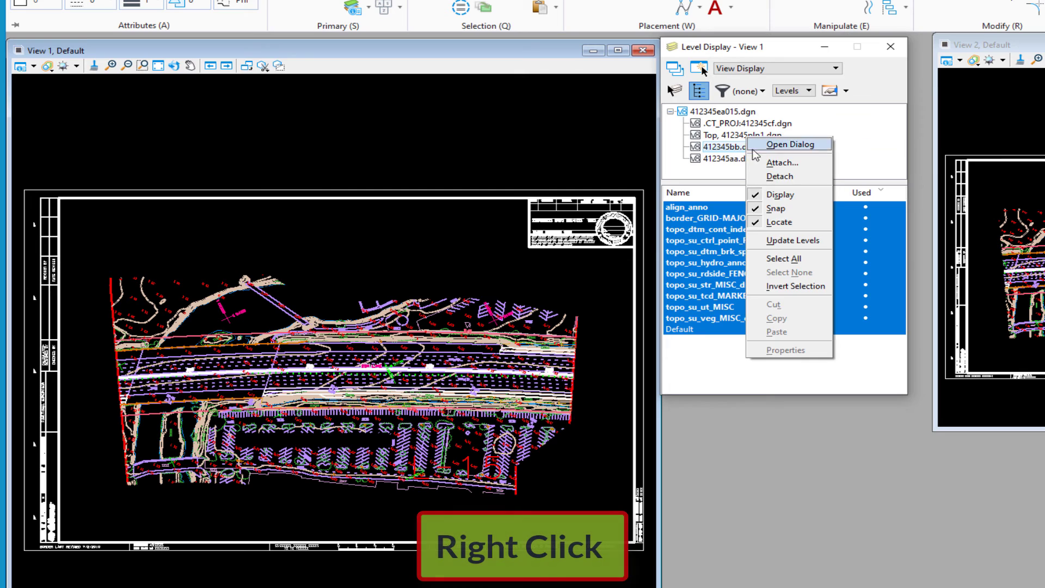
left_click(787, 196)
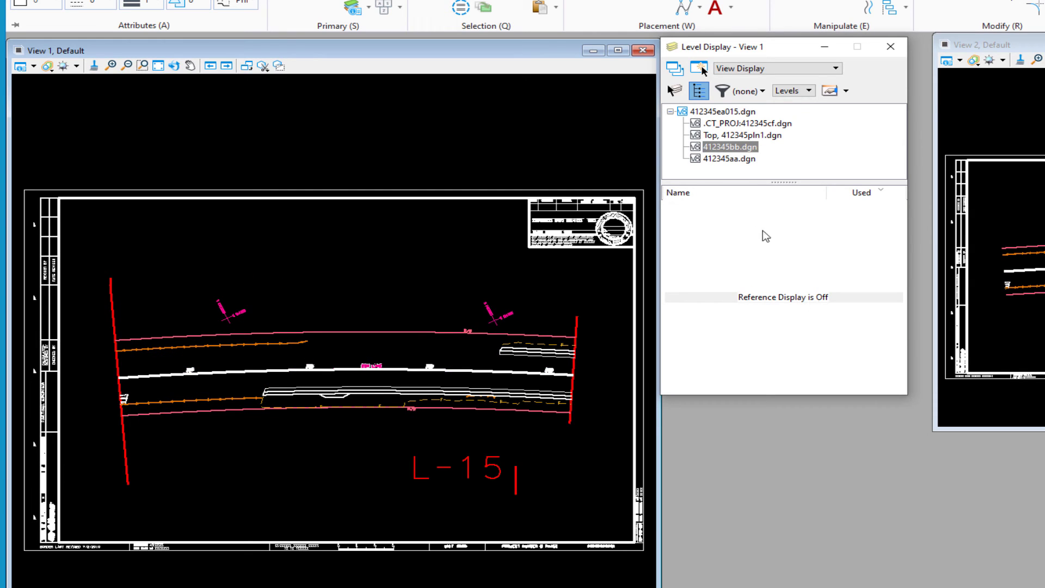
left_click(737, 160)
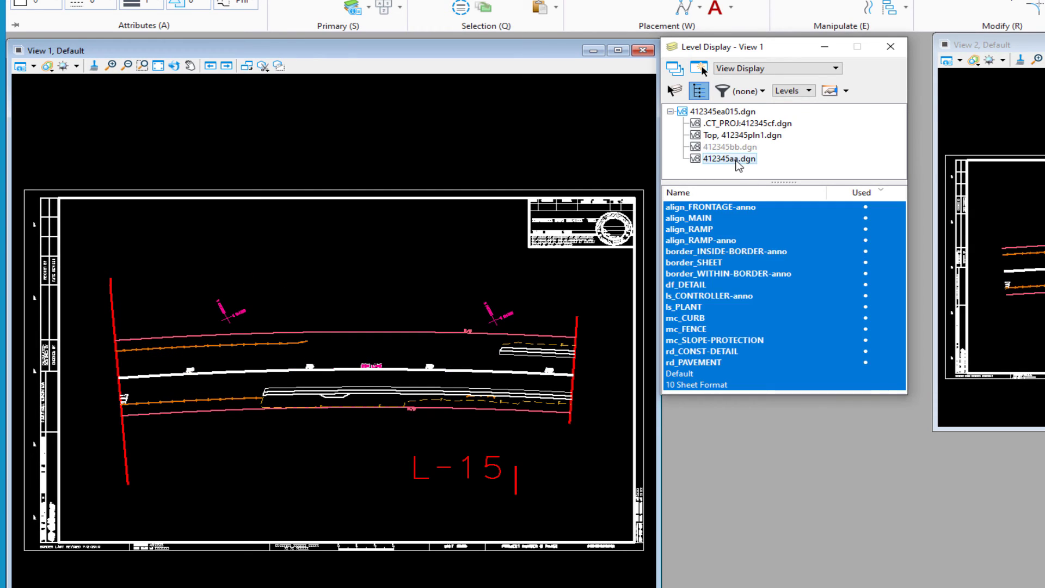
Turn the display of reference 412345bb.dgn back on from the Level Display file list.
left_click(734, 148)
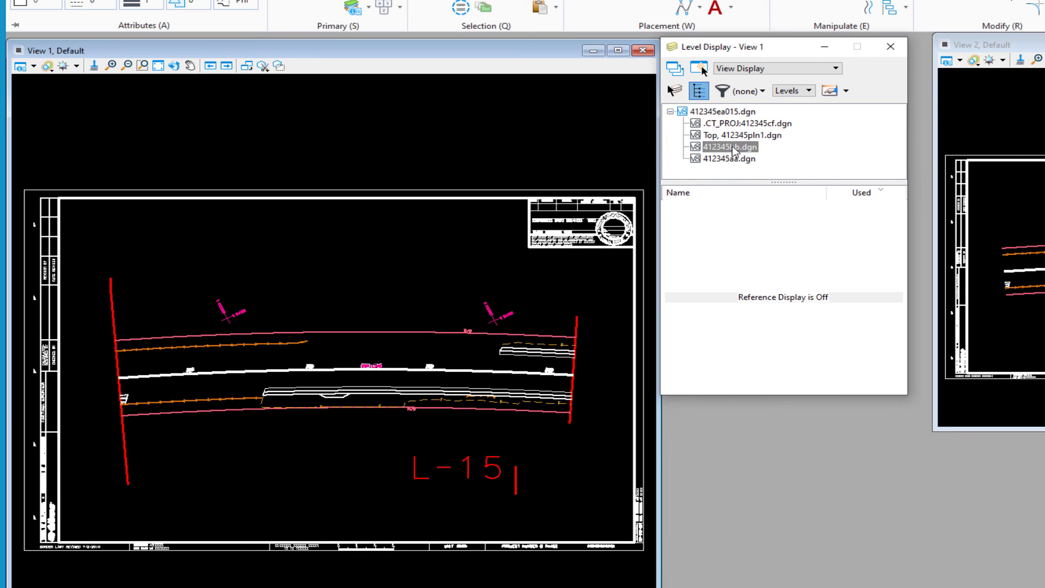
right_click(735, 150)
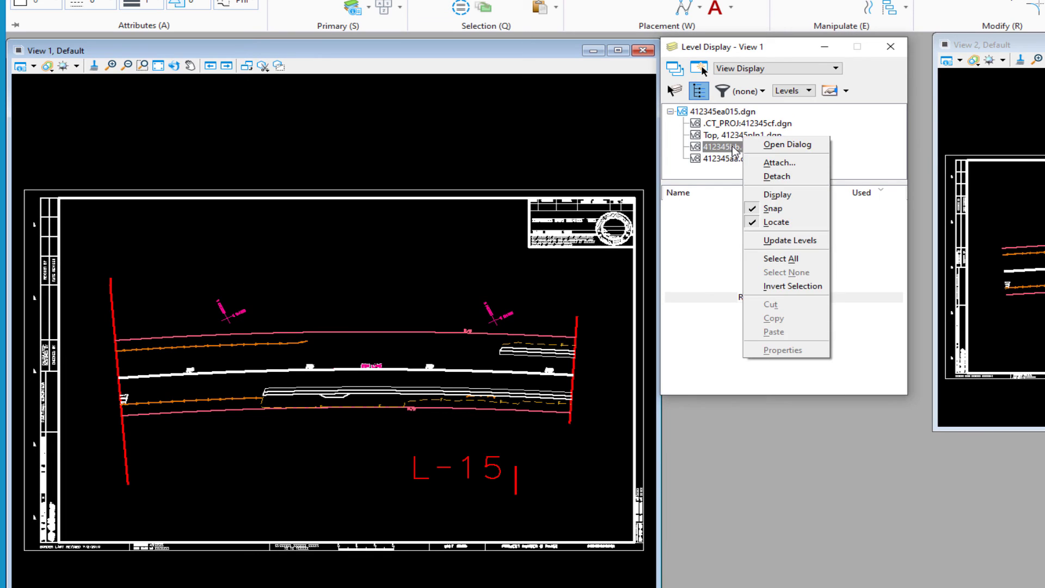
left_click(789, 197)
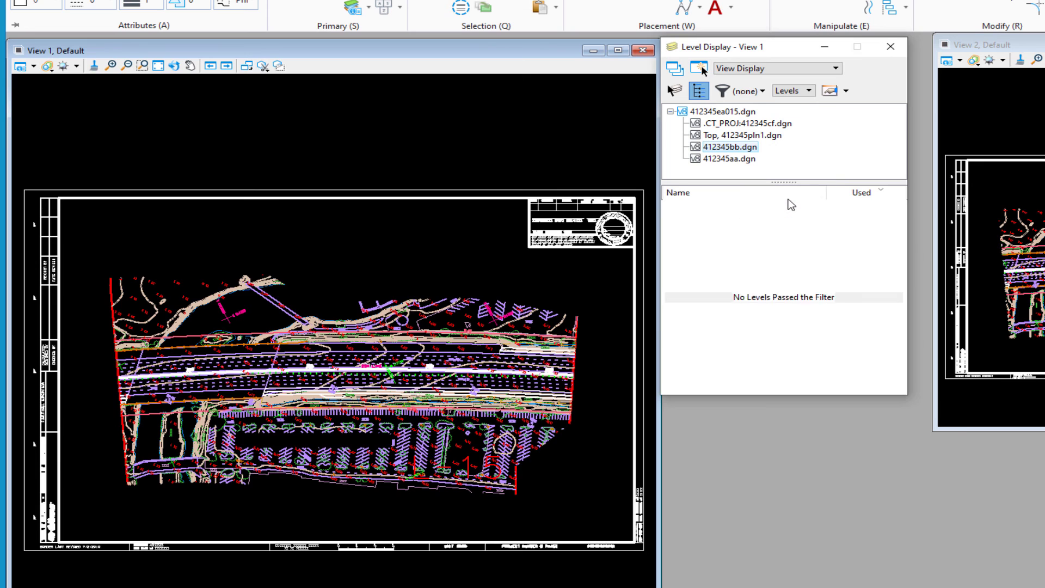
right_click(740, 152)
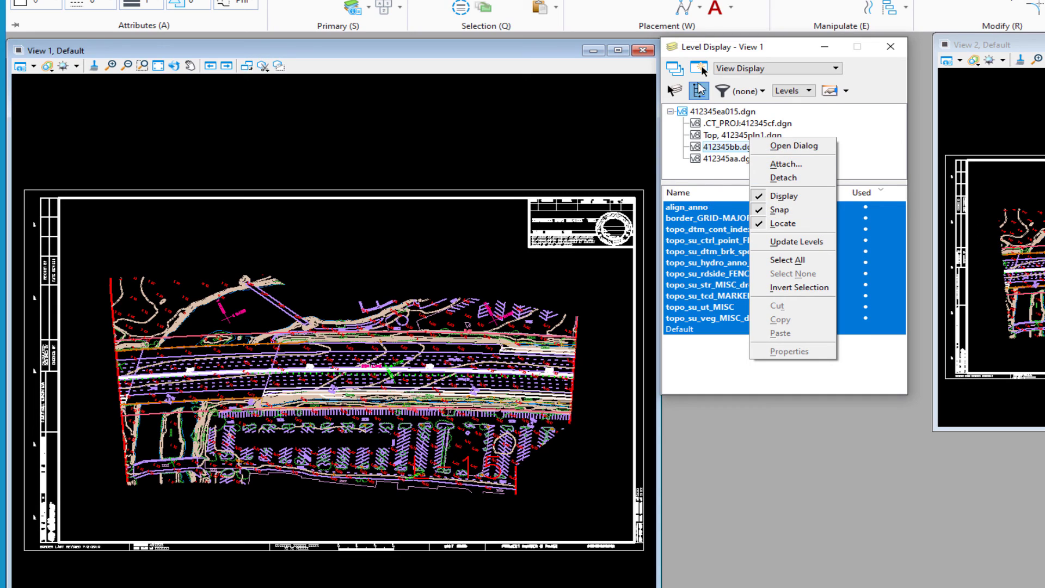
left_click(708, 50)
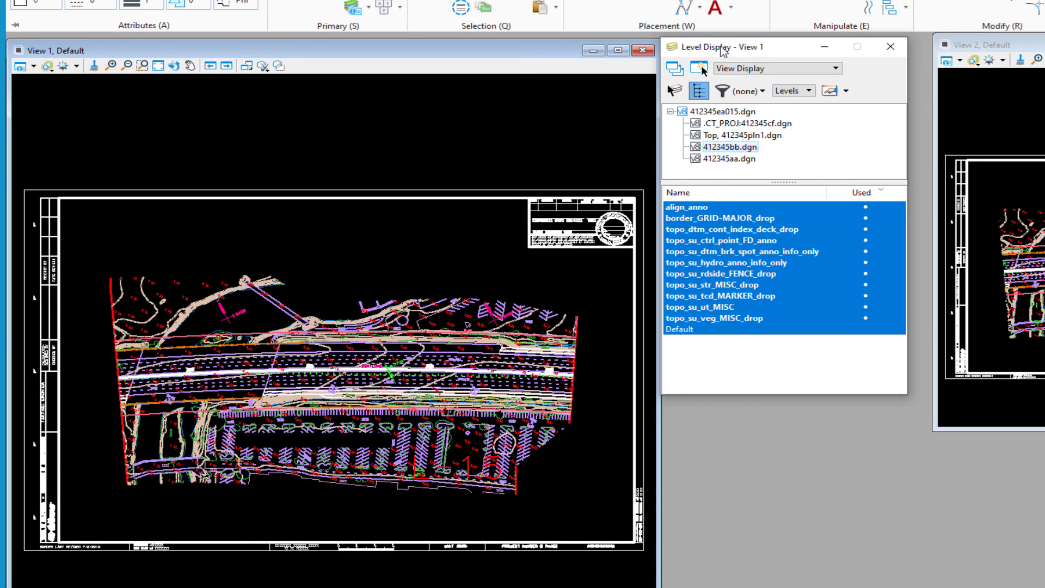